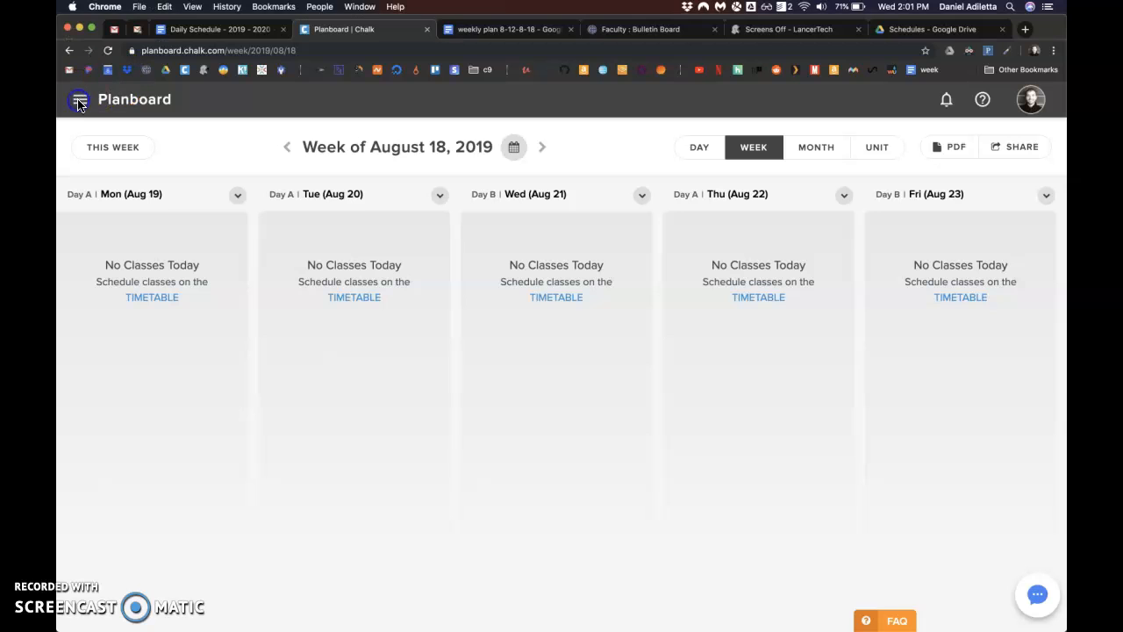
Step: Open the subjects list, review the APCS subject's curriculum and section settings, and save the subject
left_click(79, 104)
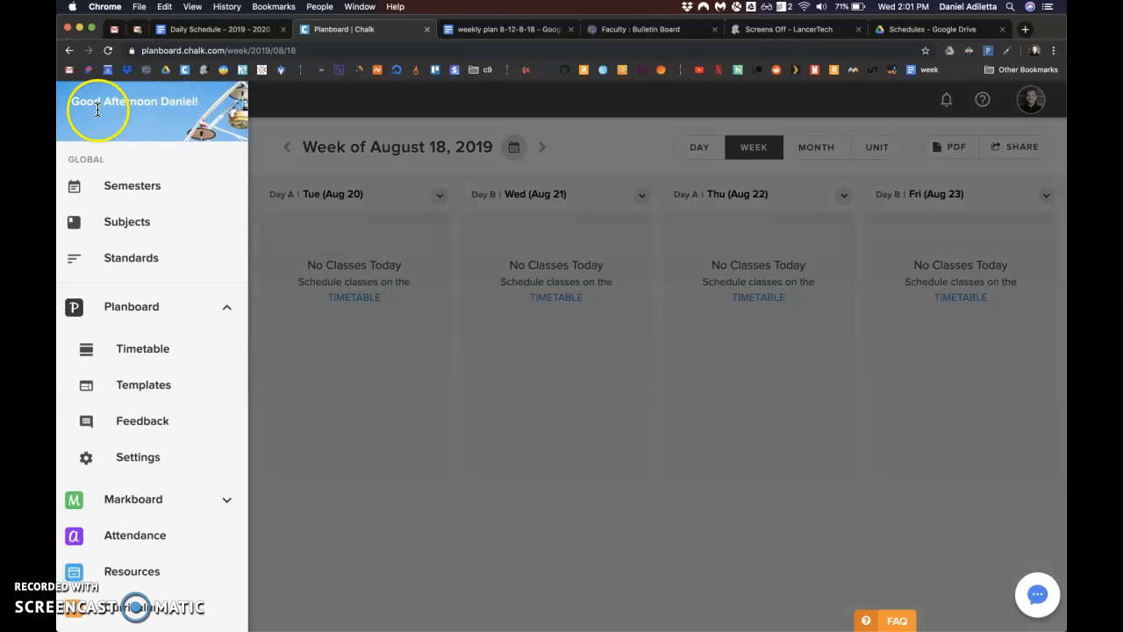
left_click(117, 228)
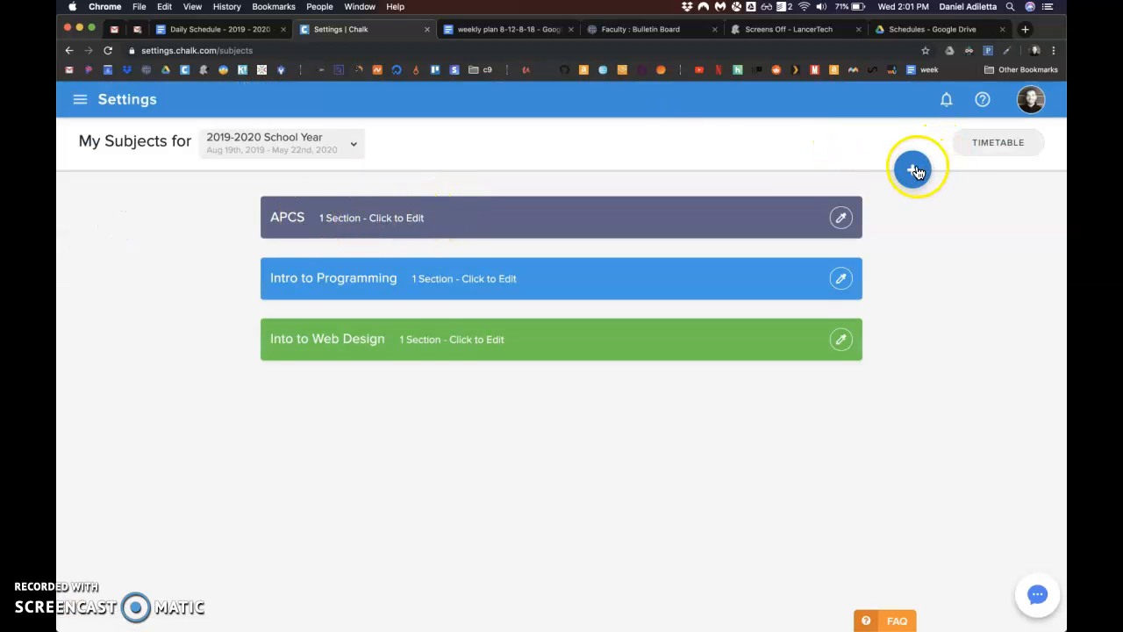
left_click(408, 216)
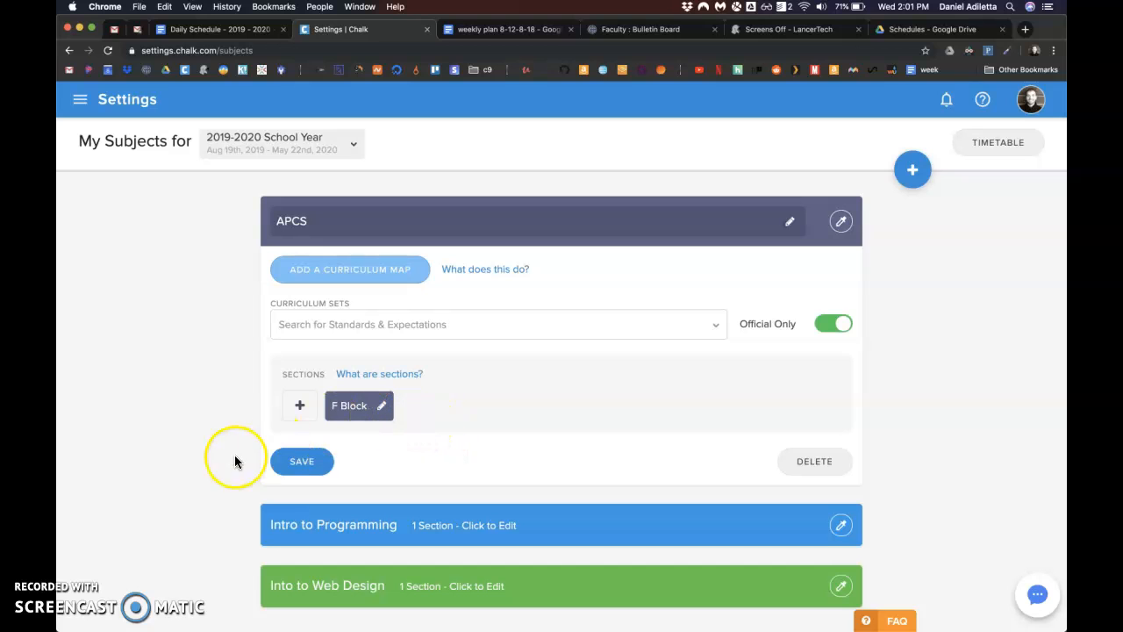
left_click(65, 617)
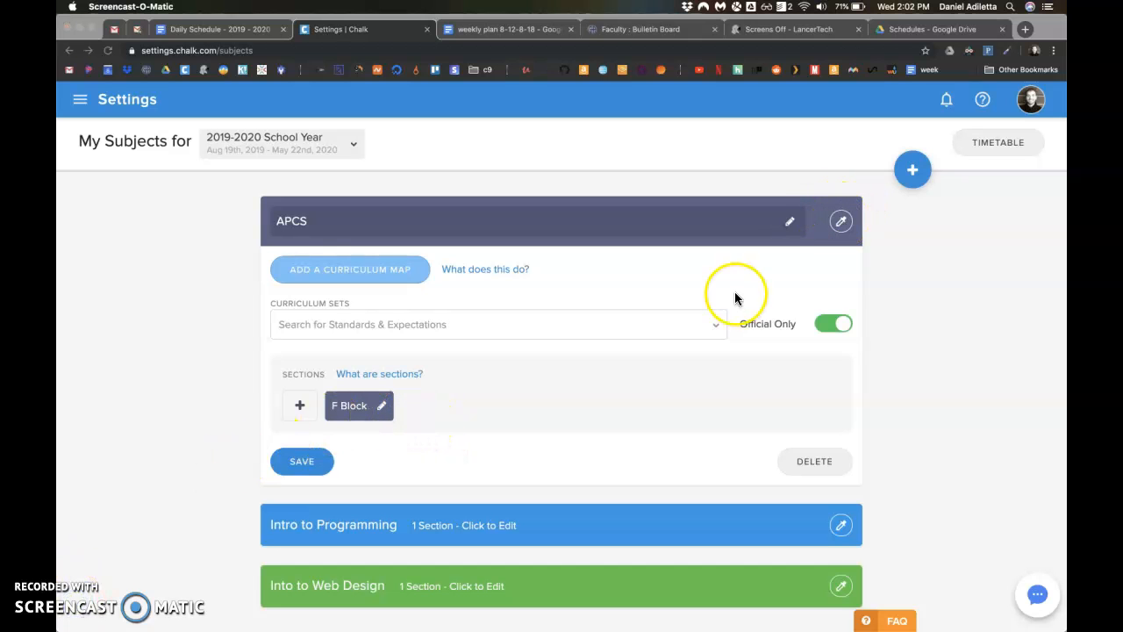
left_click(725, 275)
mouse_move(392, 281)
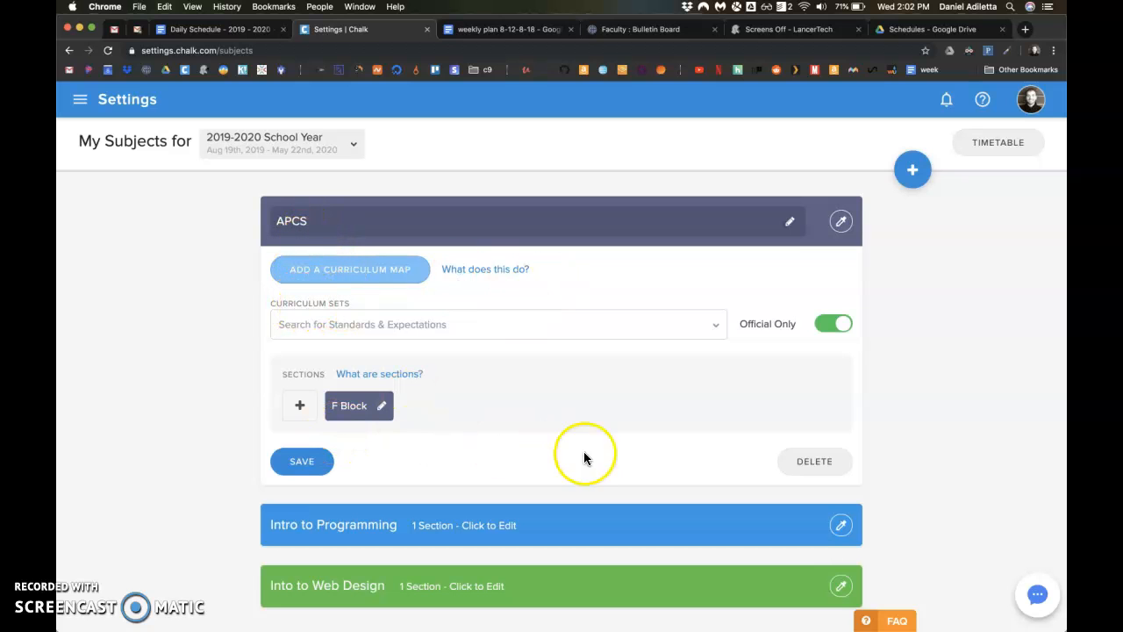
left_click(282, 462)
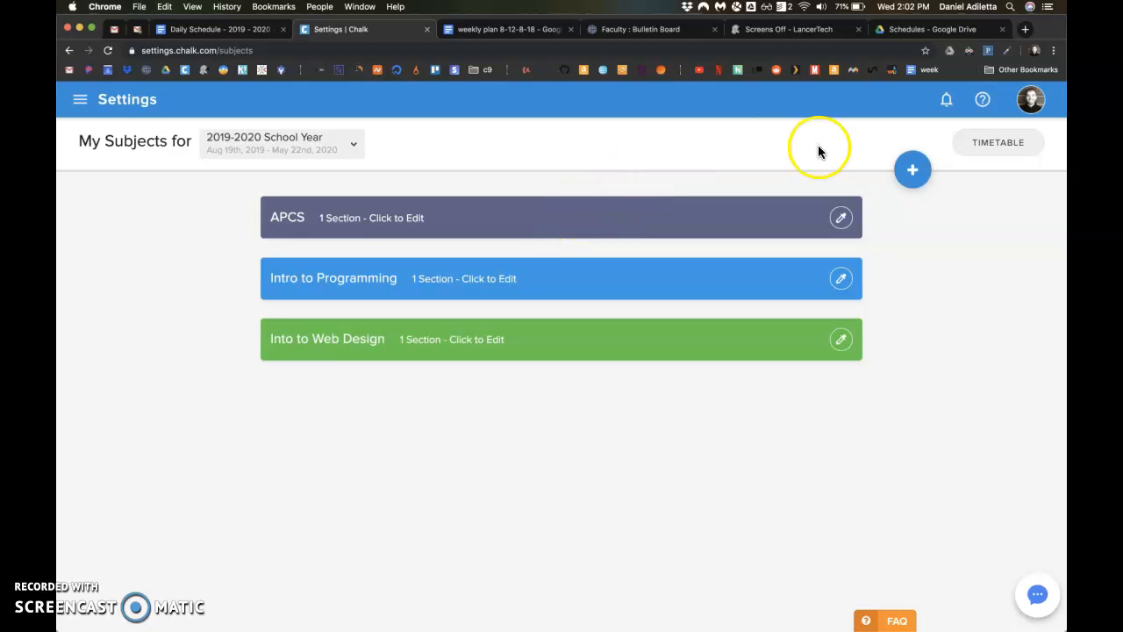
Step: Open the list of semesters and examine the entry for the 2019-2020 School Year
left_click(993, 142)
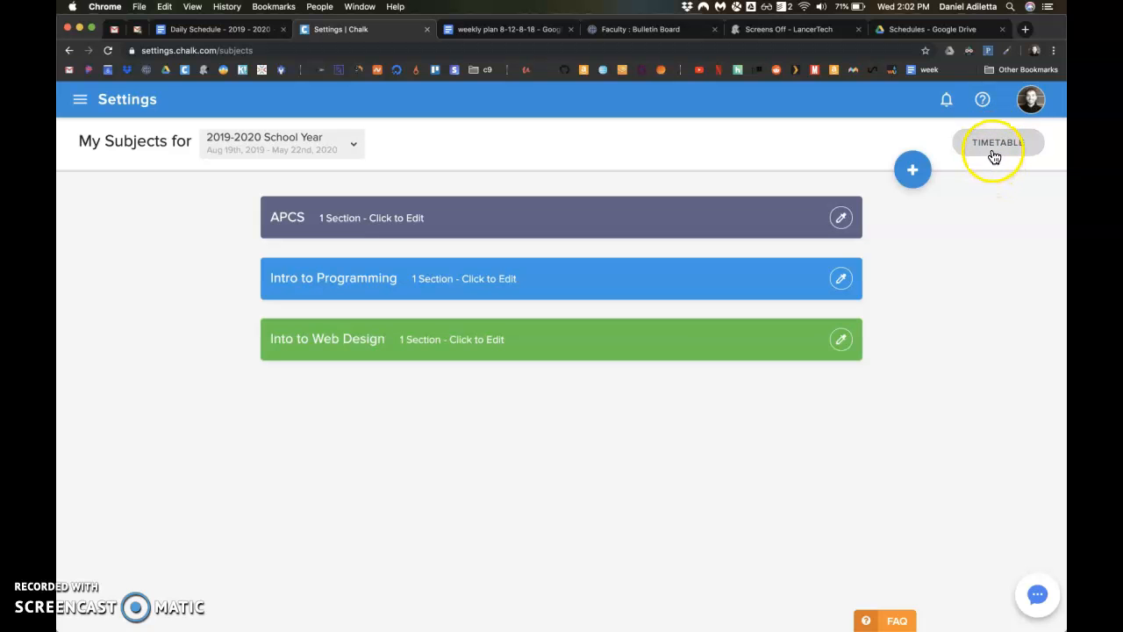
left_click(87, 104)
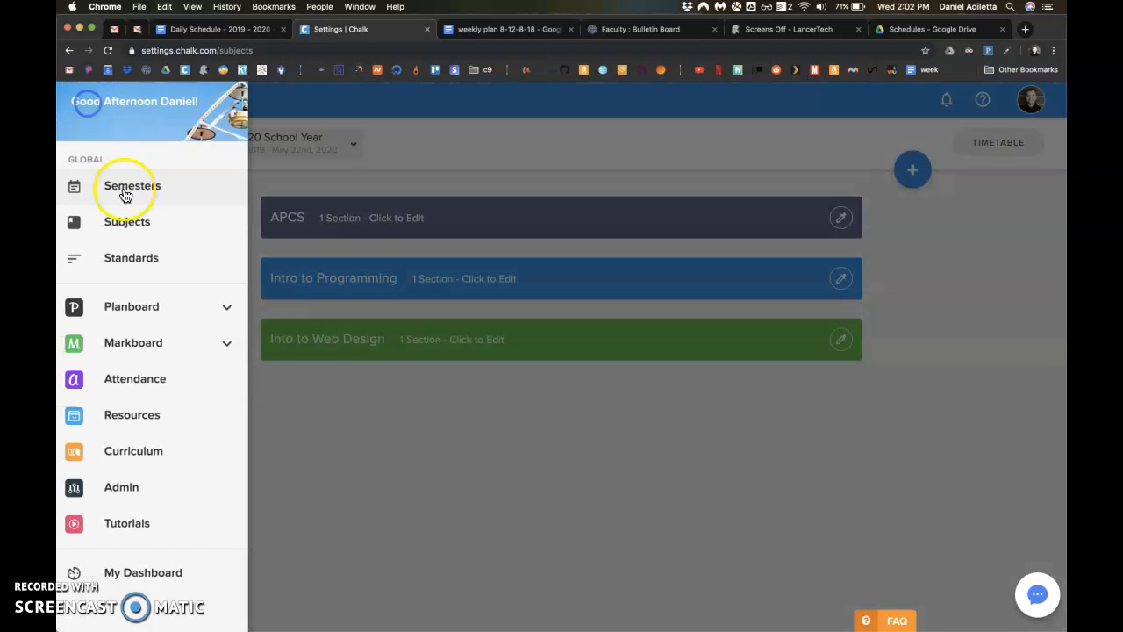
left_click(126, 191)
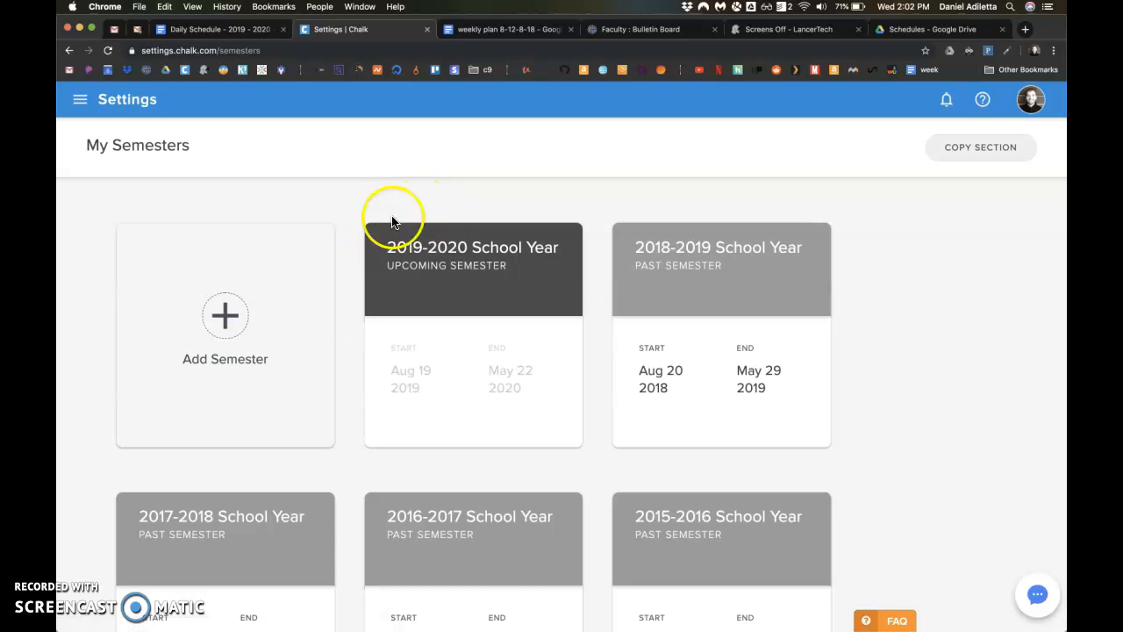
mouse_move(538, 332)
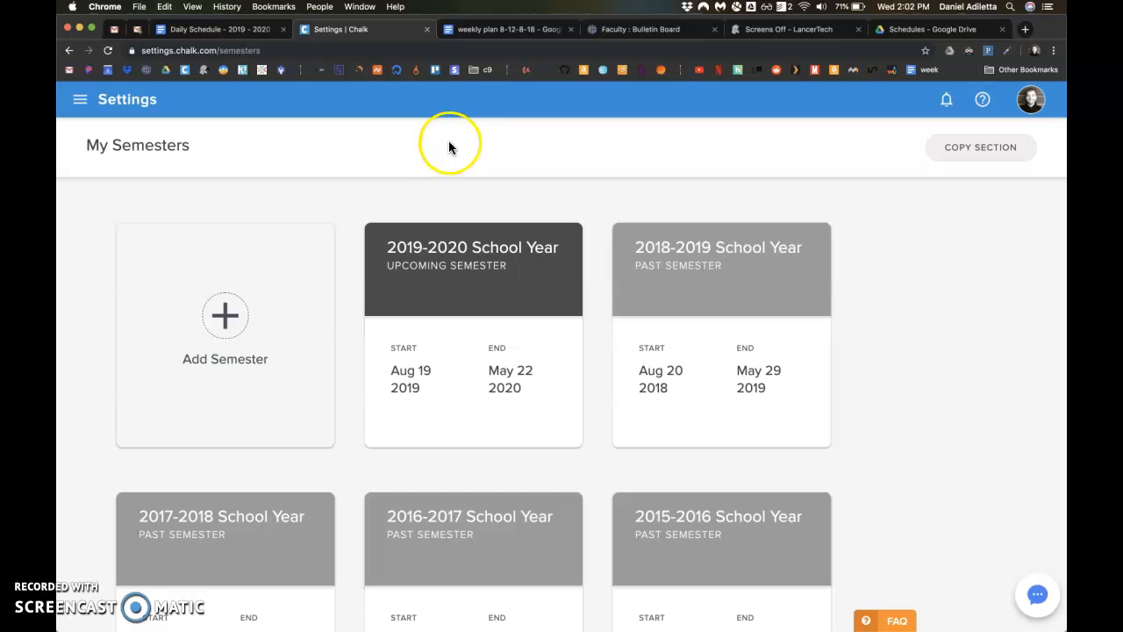
mouse_move(431, 261)
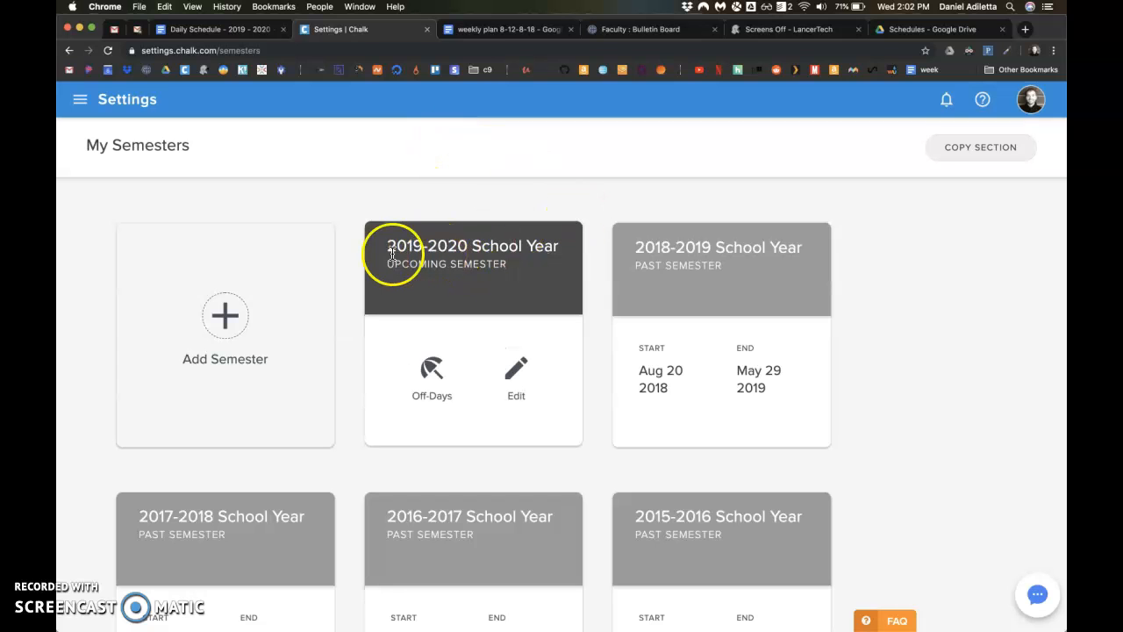
left_click_drag(372, 235, 578, 246)
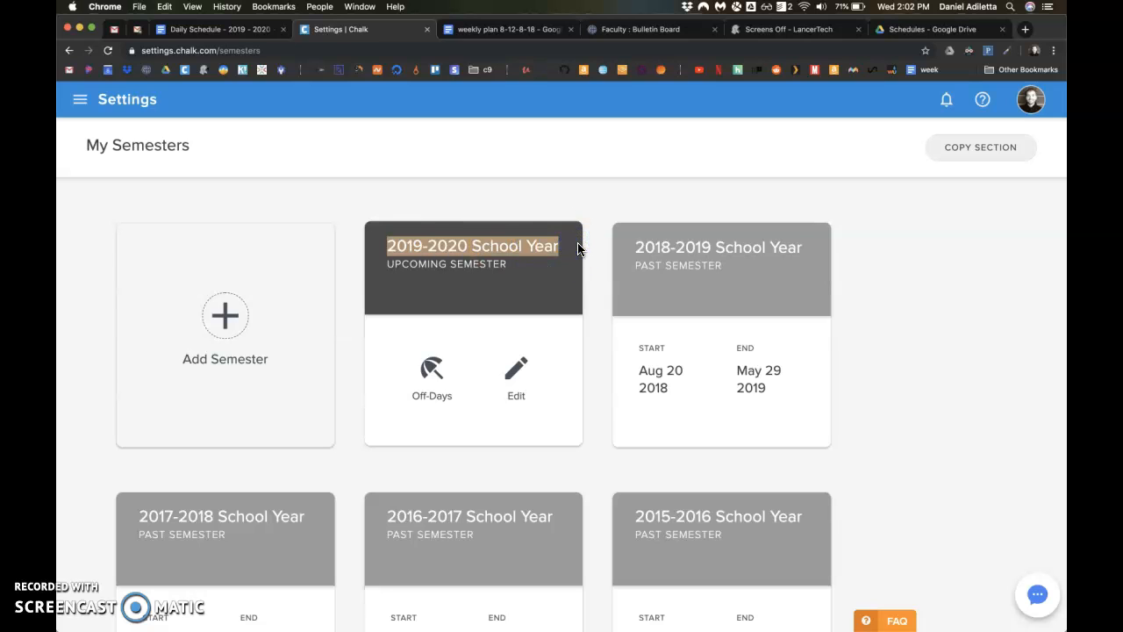
Step: Open the Planboard day view and browse its date picker ahead to January 2020, then back to December 2019
left_click(75, 114)
left_click(150, 306)
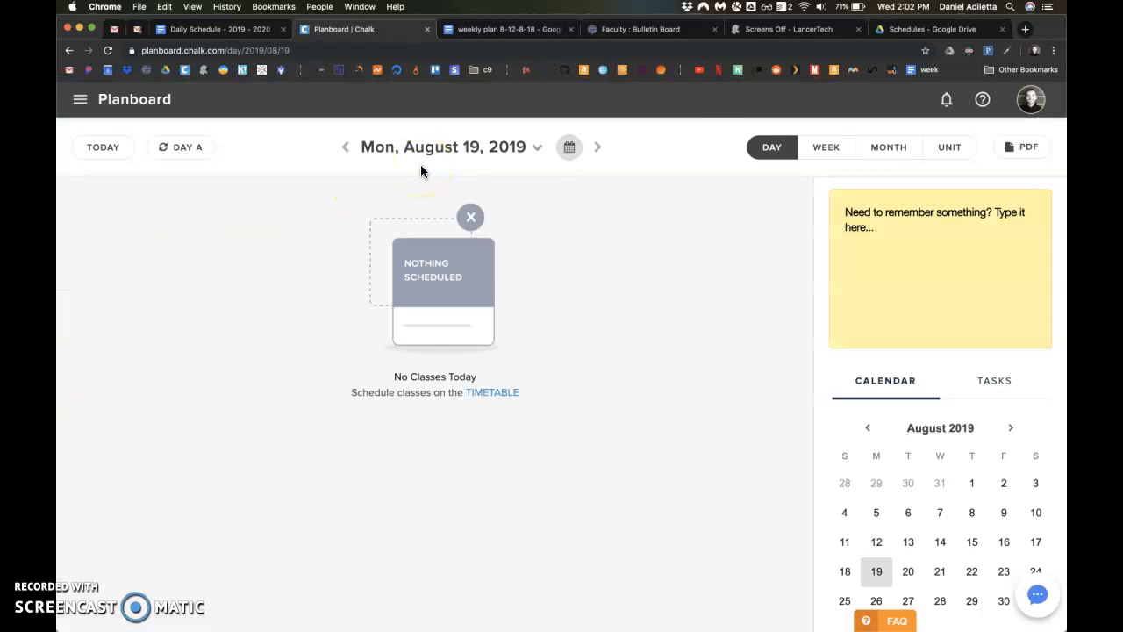
left_click(570, 146)
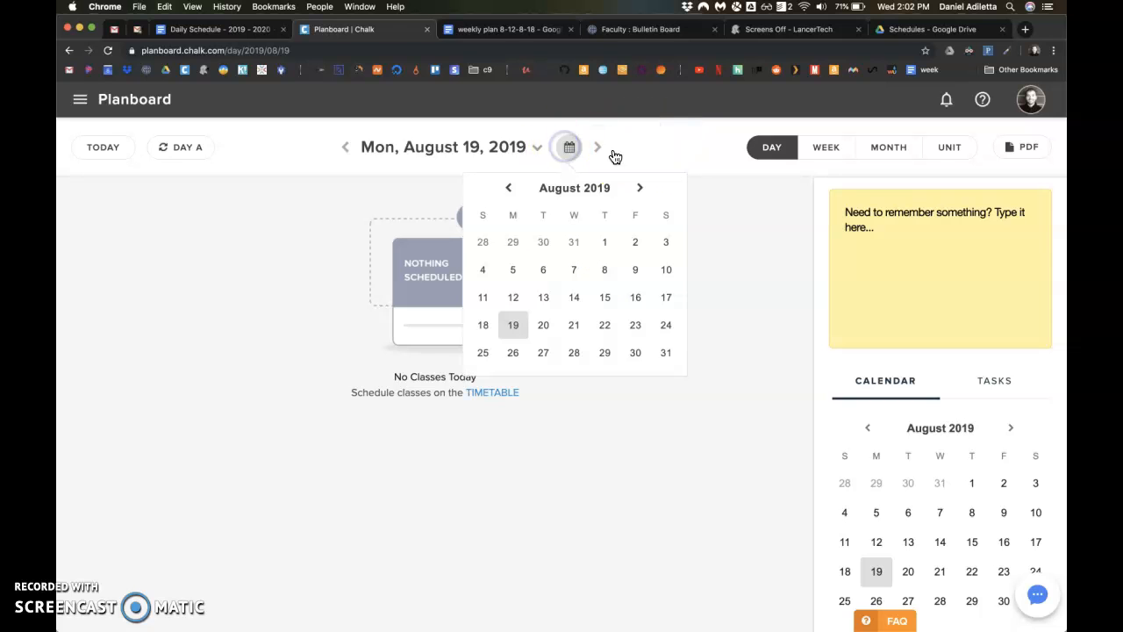
left_click(641, 187)
left_click(640, 186)
left_click(641, 186)
left_click(641, 186)
left_click(641, 186)
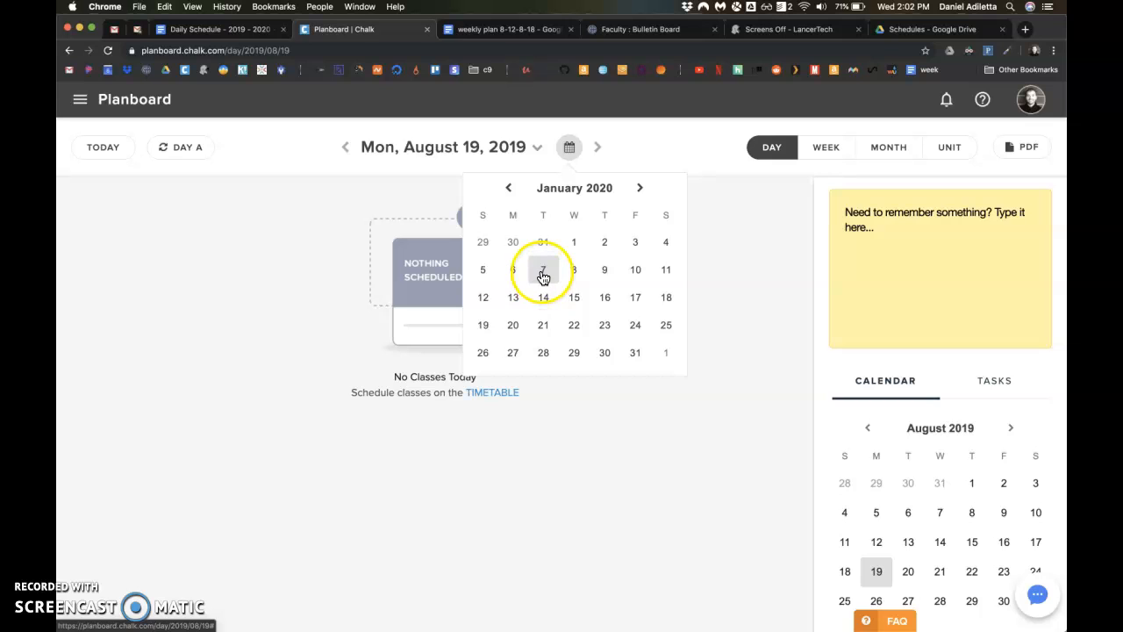
left_click(509, 187)
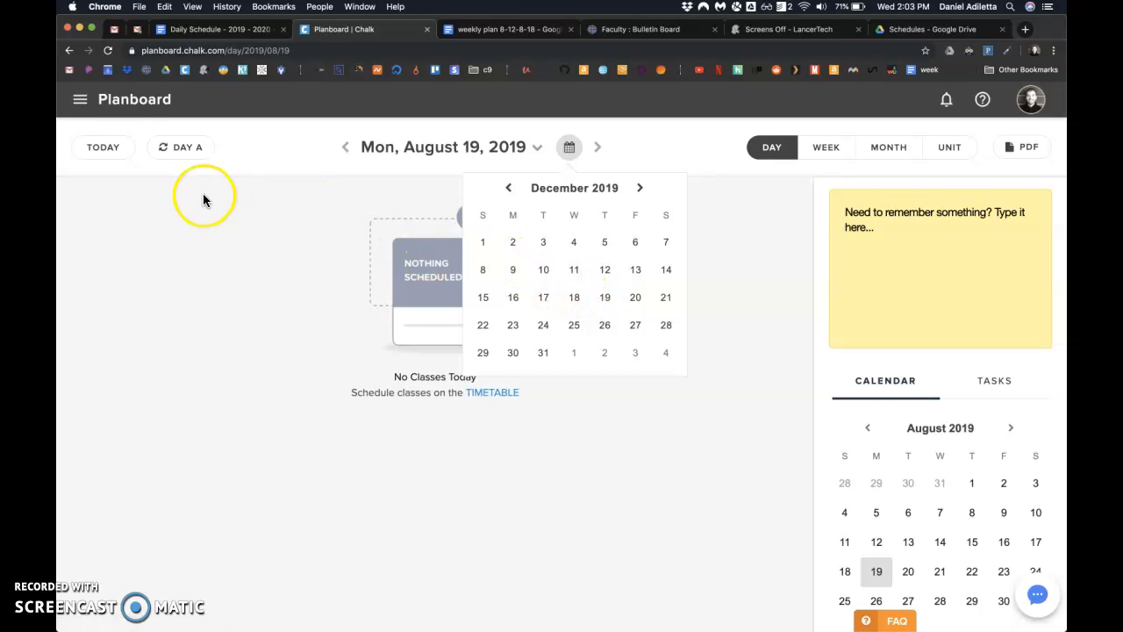
Step: Open the Planboard timetable and examine its Day A and Day B columns
left_click(81, 101)
left_click(110, 347)
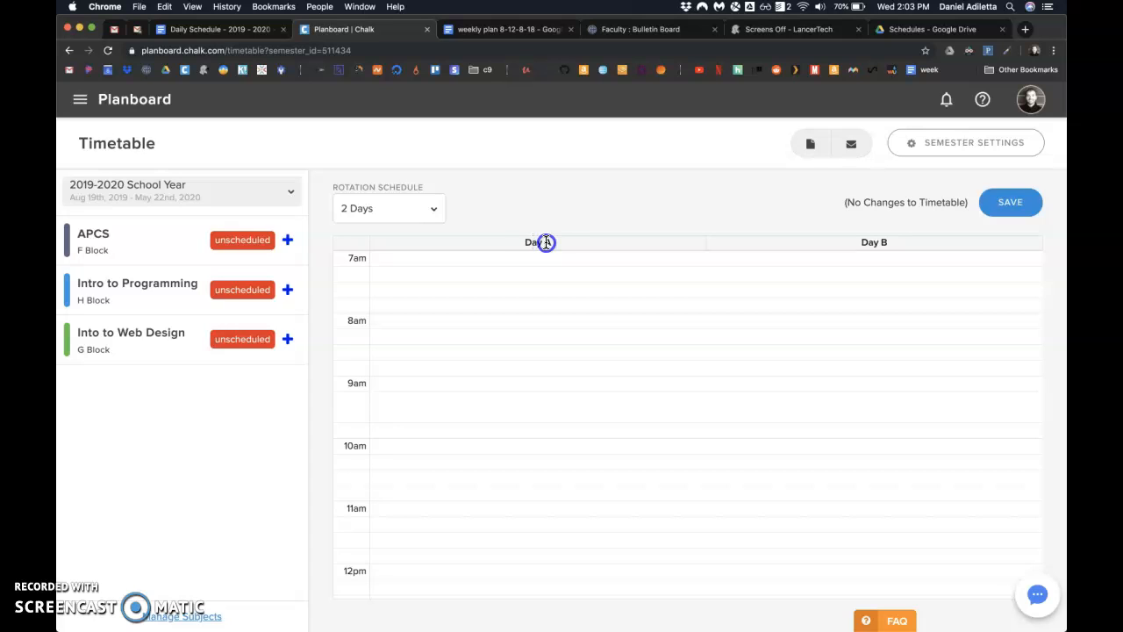
left_click(887, 240)
left_click(874, 241)
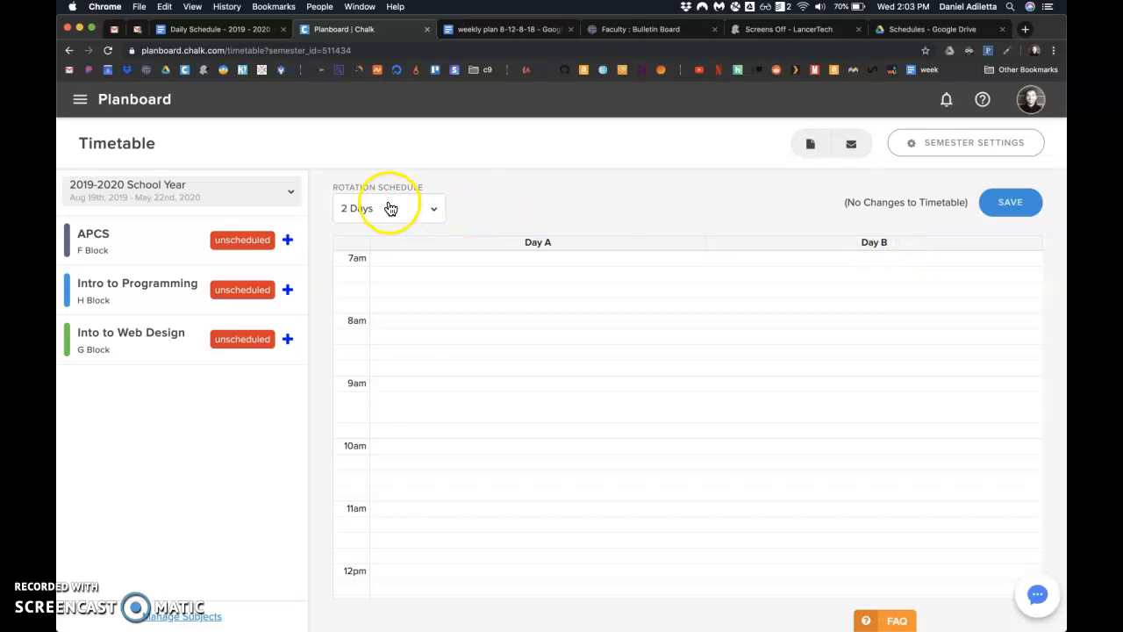
Step: Check the period times in the Daily Schedule - 2019 - 2020 document and return to the Planboard timetable
left_click(216, 33)
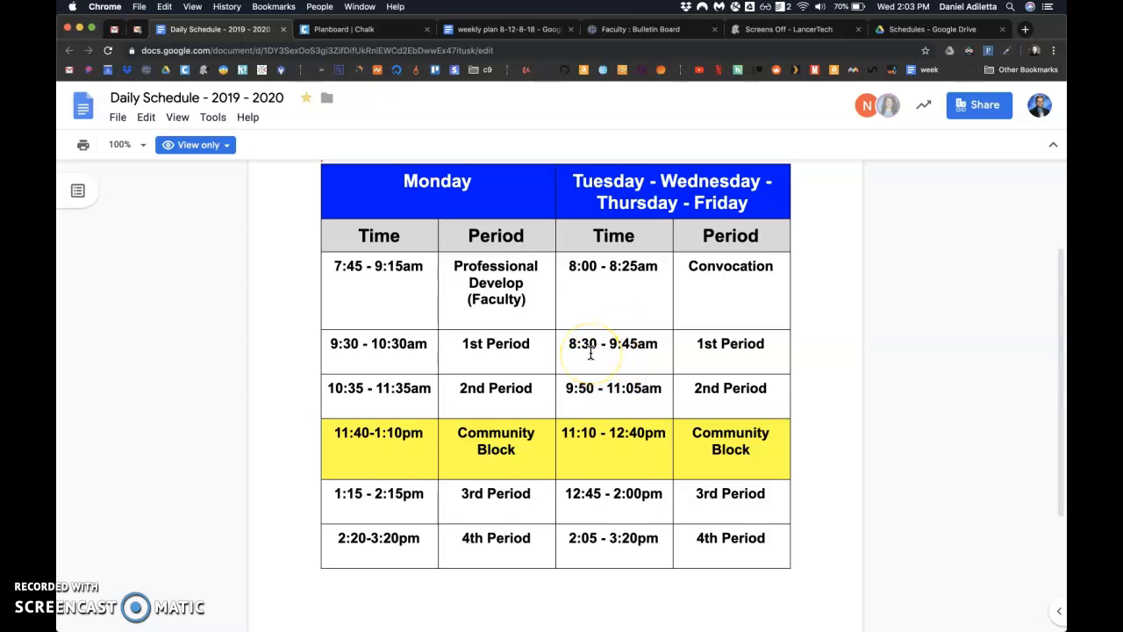
left_click(326, 28)
left_click(225, 26)
left_click(345, 33)
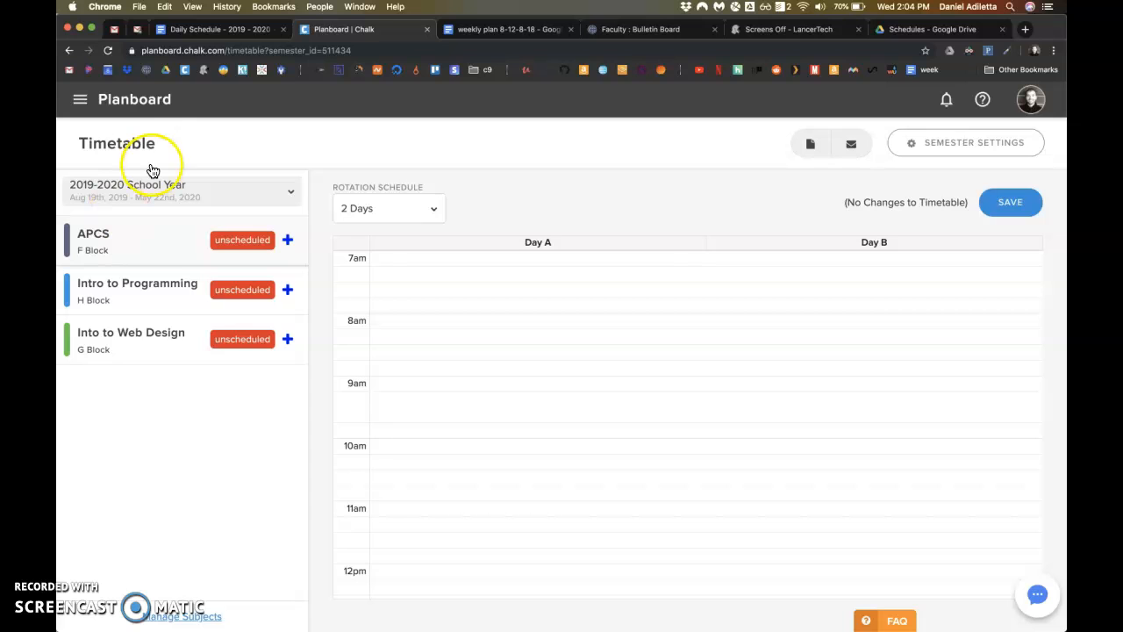
left_click(211, 30)
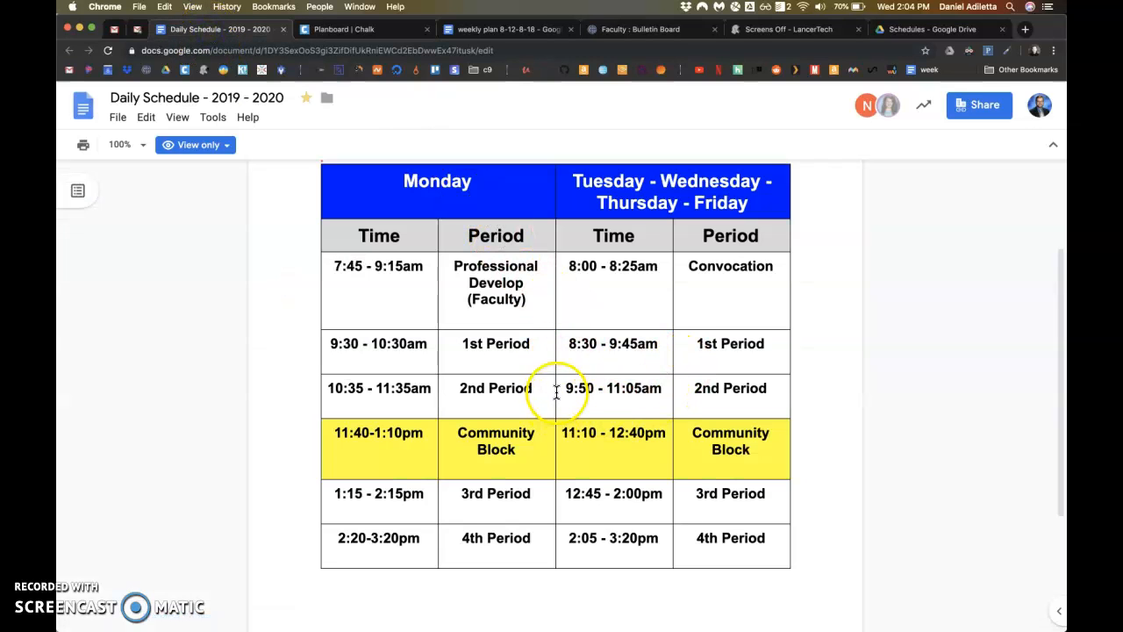
left_click(350, 32)
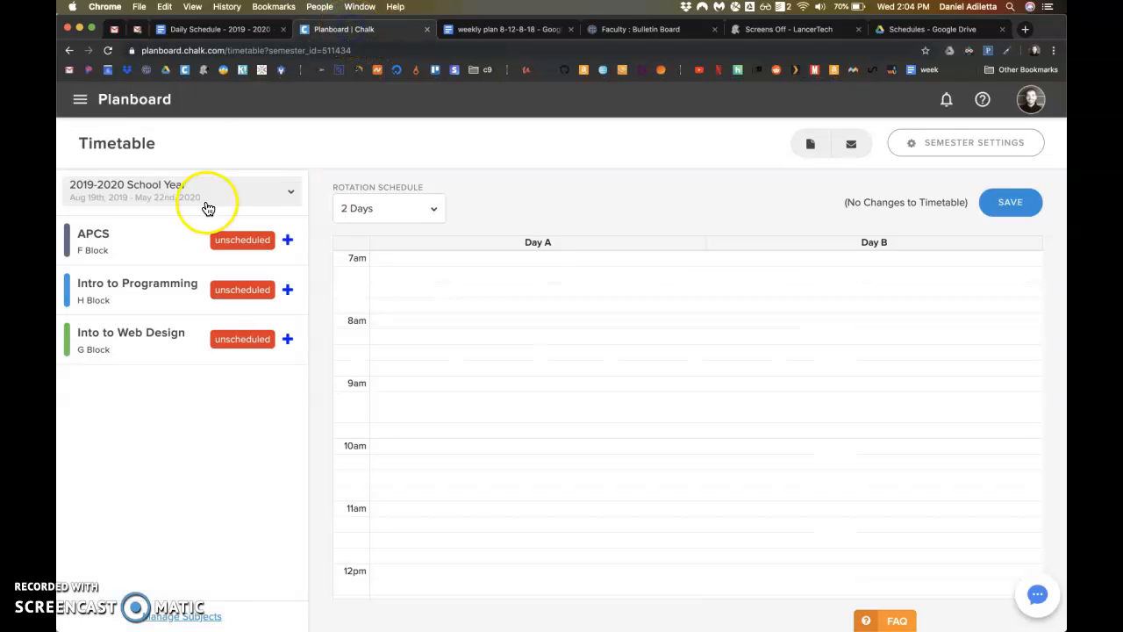
Step: Schedule the APCS class on Day 2 of the rotation from 9:50 am to 11:05 am
left_click(239, 241)
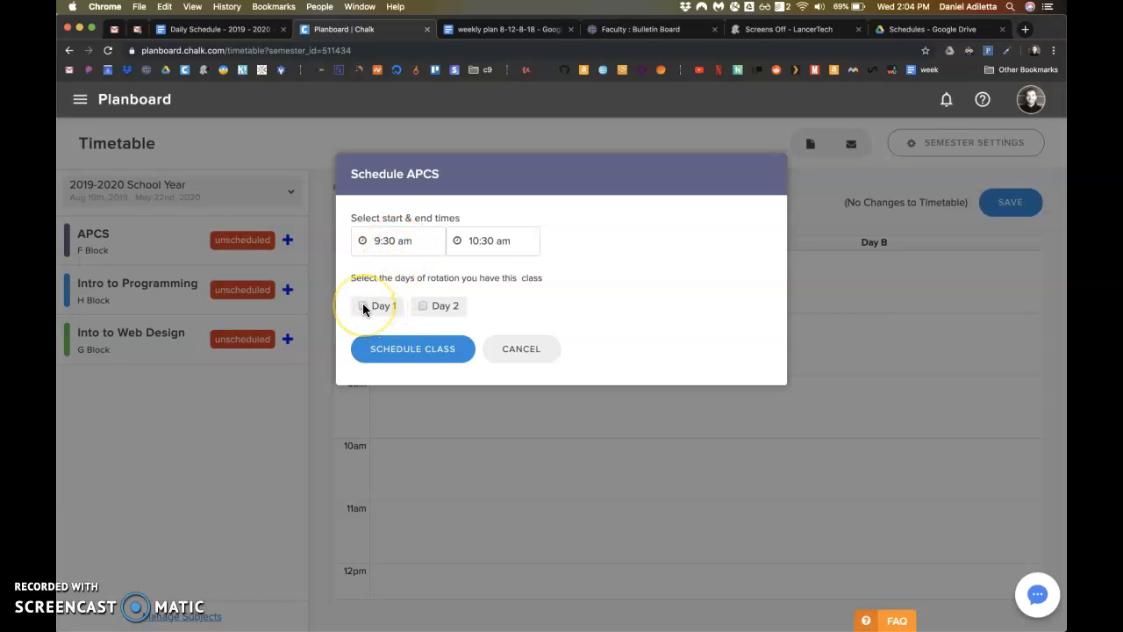
left_click(435, 309)
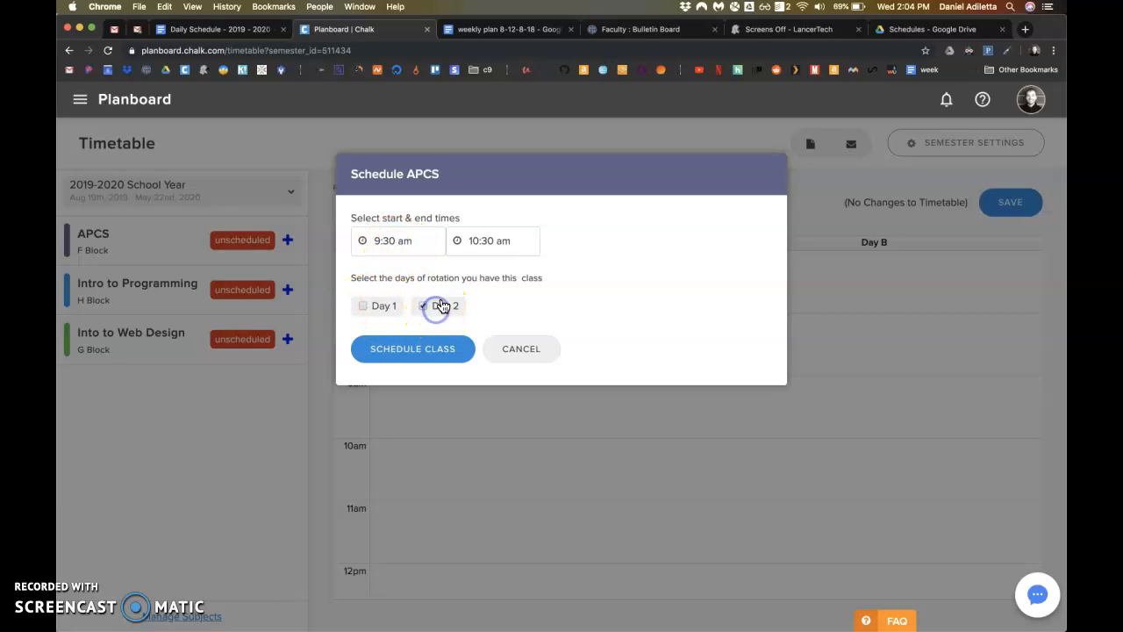
left_click(386, 248)
scroll(376, 334, "down", 1)
left_click(382, 360)
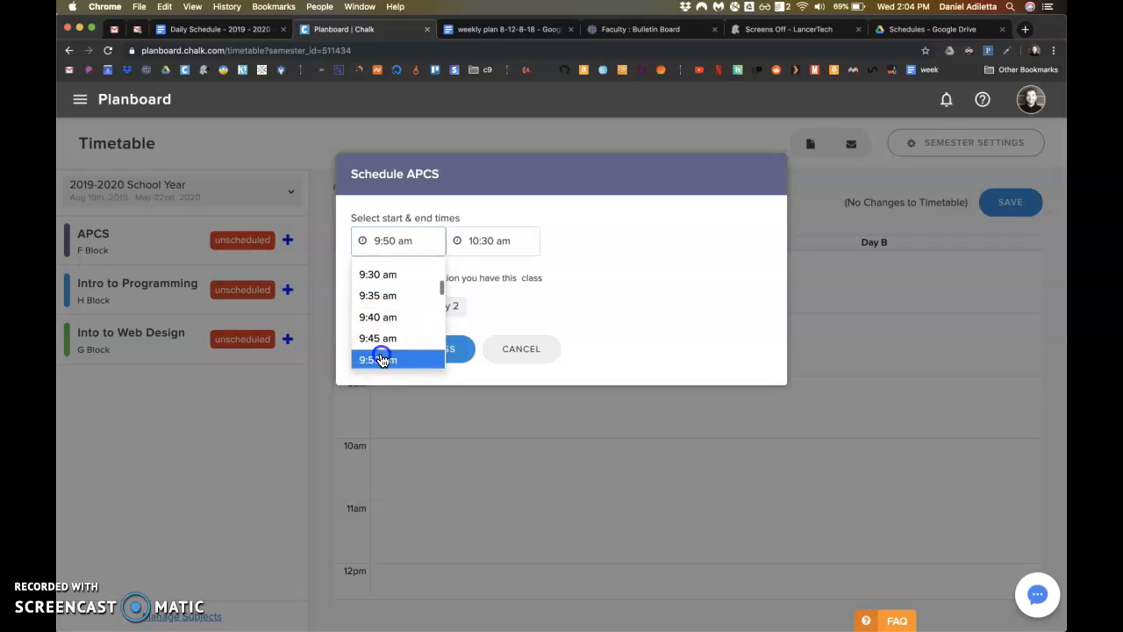
left_click(487, 240)
scroll(491, 284, "down", 3)
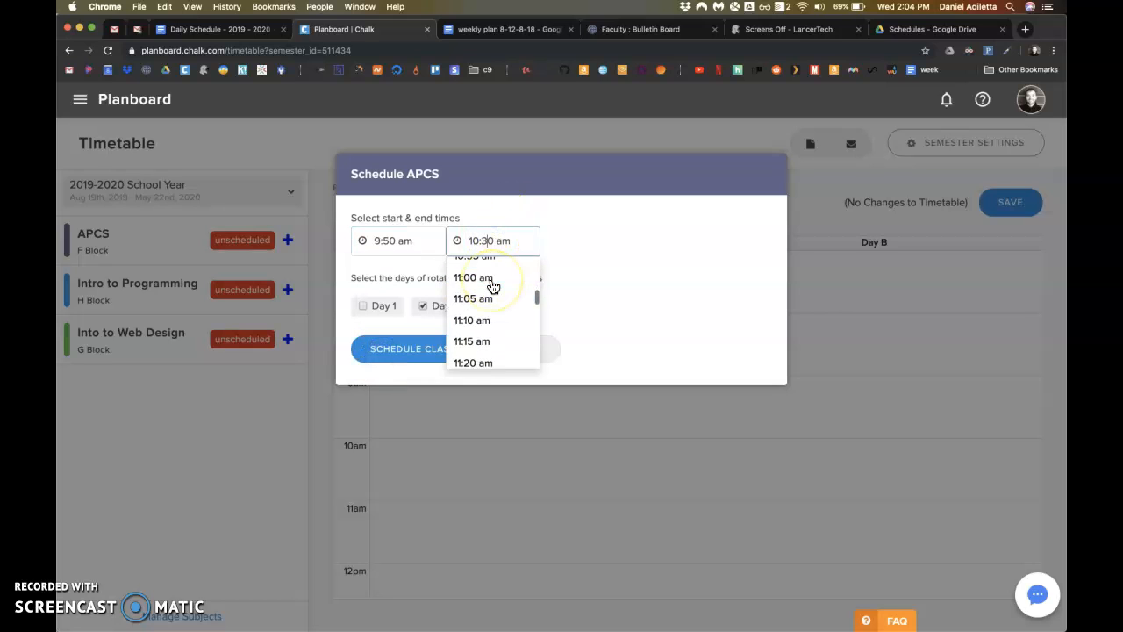
left_click(481, 298)
left_click(411, 351)
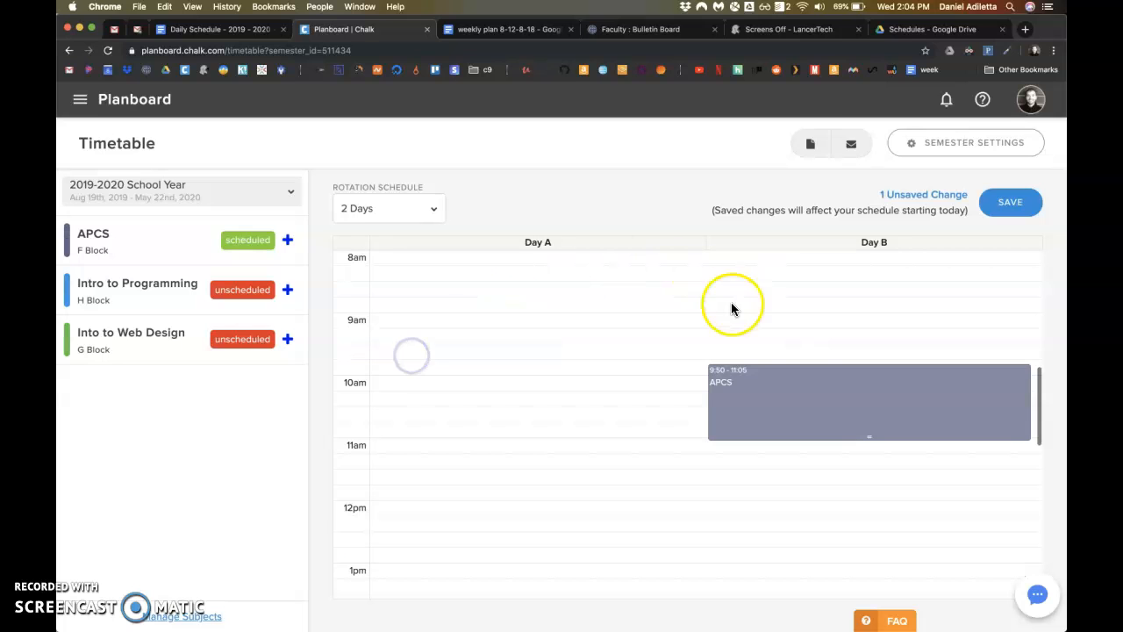
Step: Save the timetable with the APCS, Into to Web Design and Intro to Programming classes on Day B
left_click(79, 609)
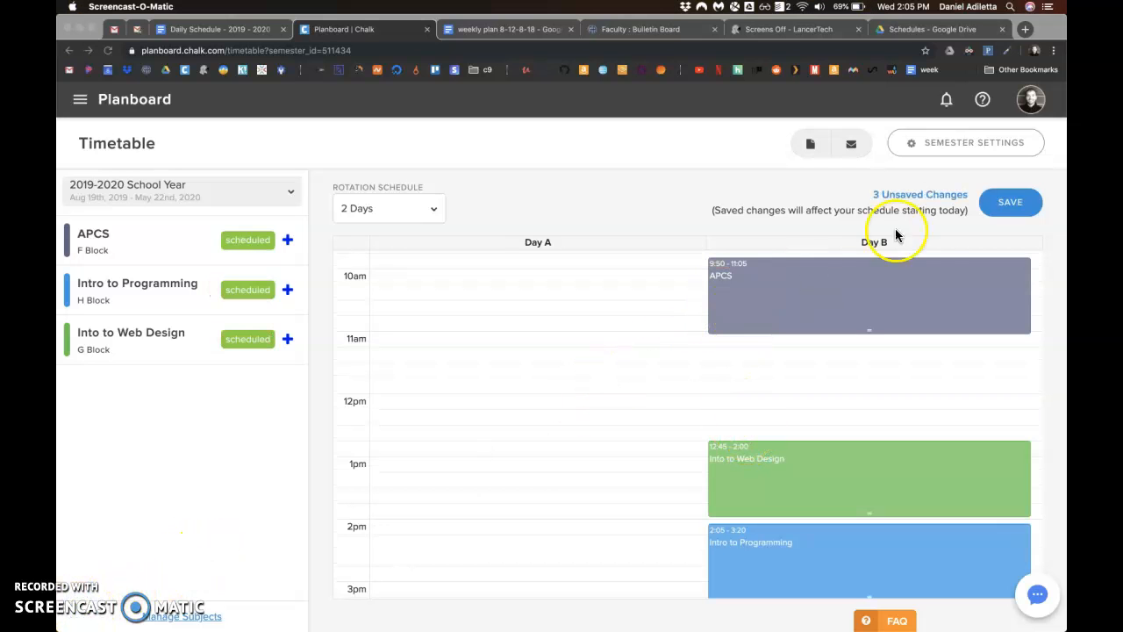
left_click(1008, 202)
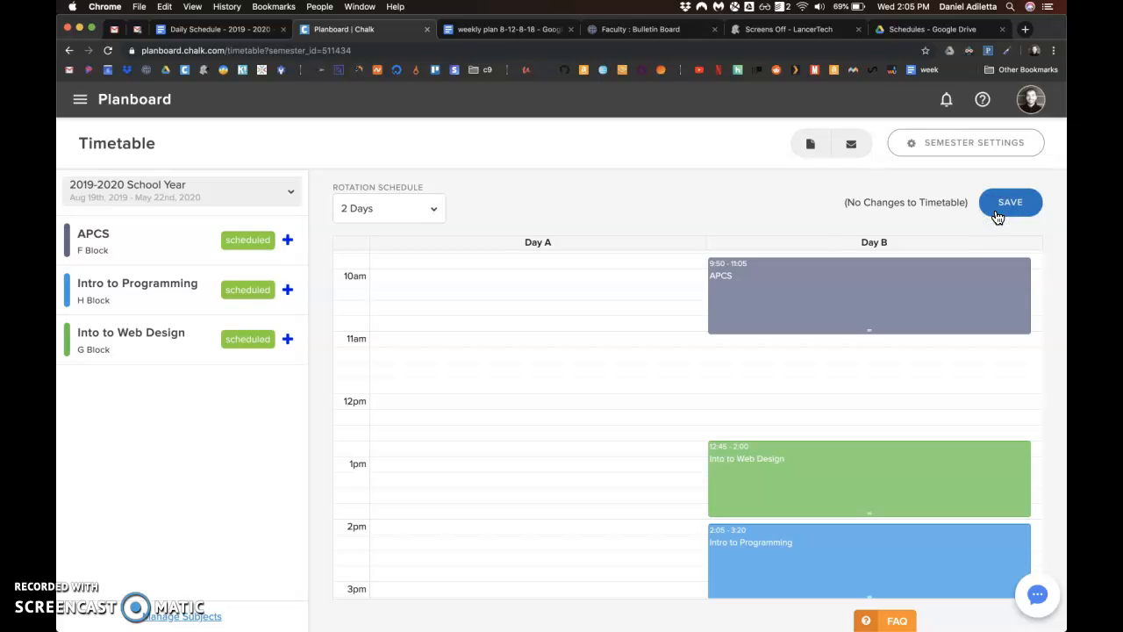
left_click(998, 206)
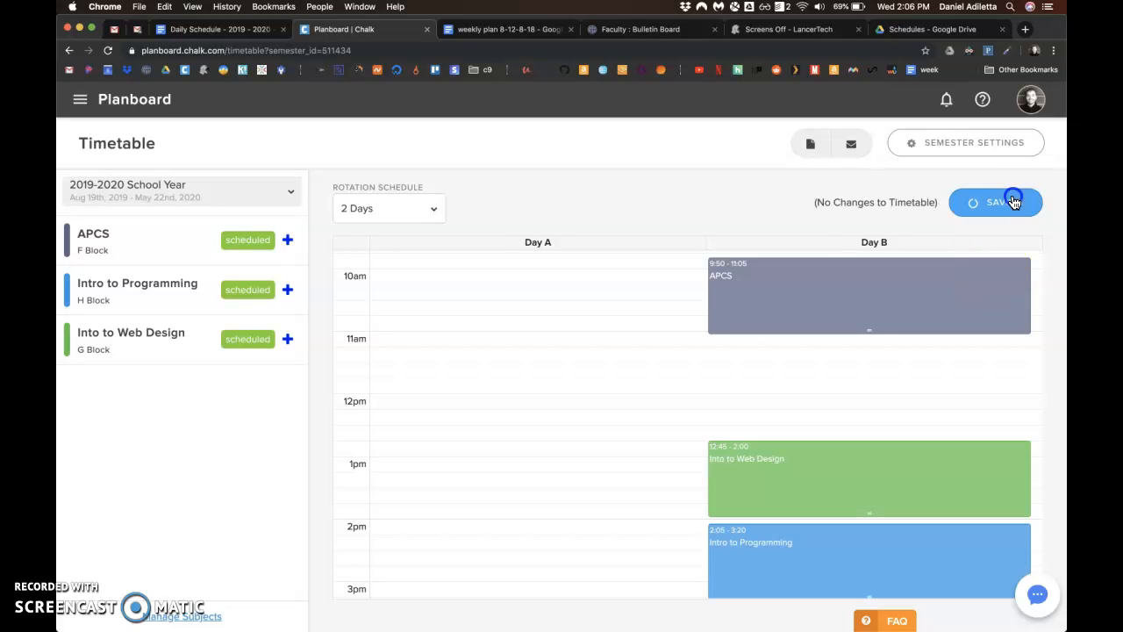
Step: Show the Planboard week view for the week of August 18, 2019 and look over its scheduled classes
left_click(157, 118)
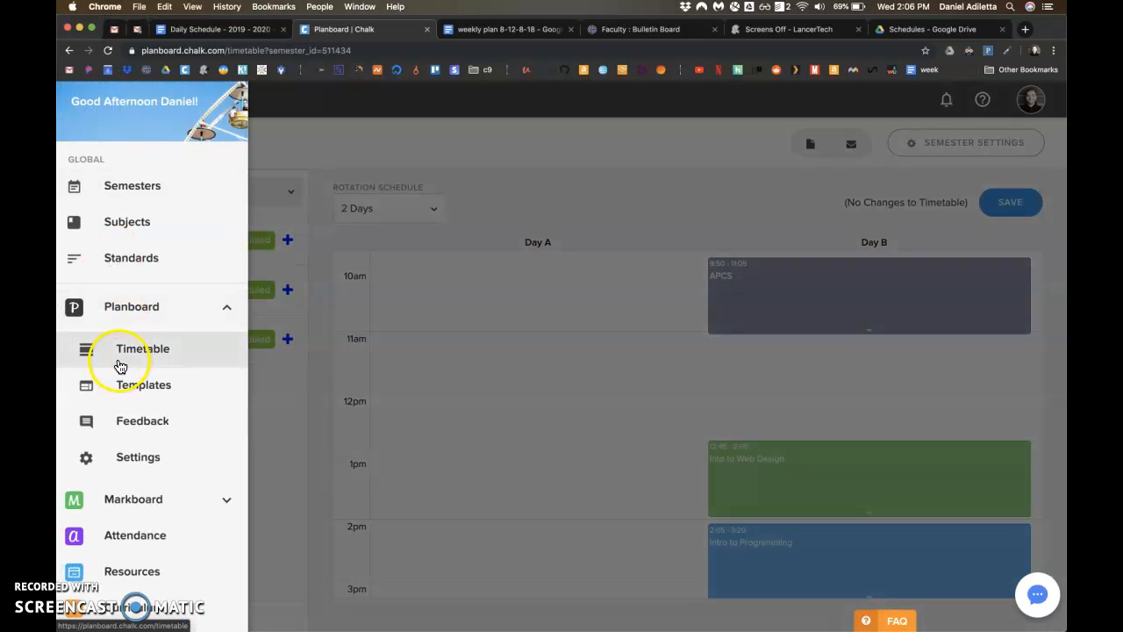
left_click(121, 313)
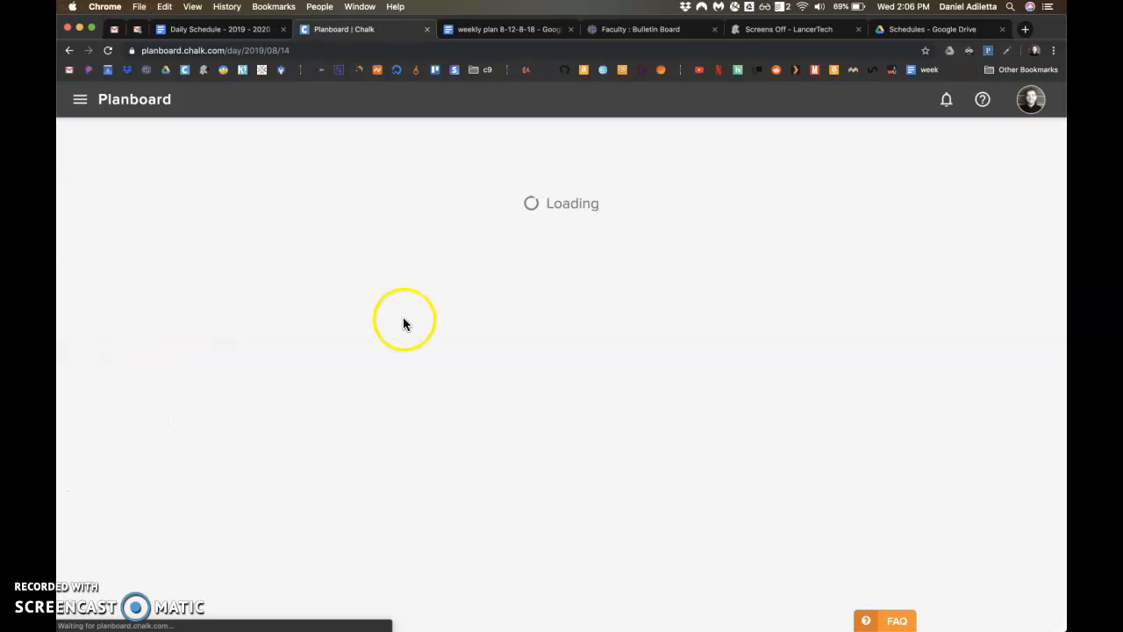
left_click(829, 143)
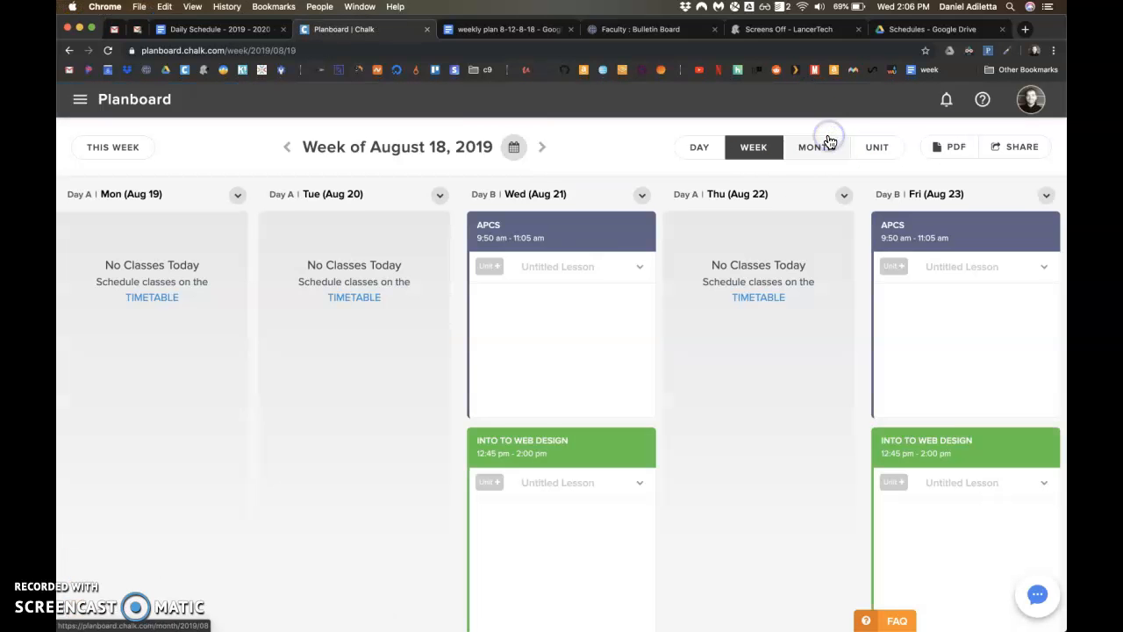
scroll(549, 398, "down", 3)
scroll(550, 398, "up", 3)
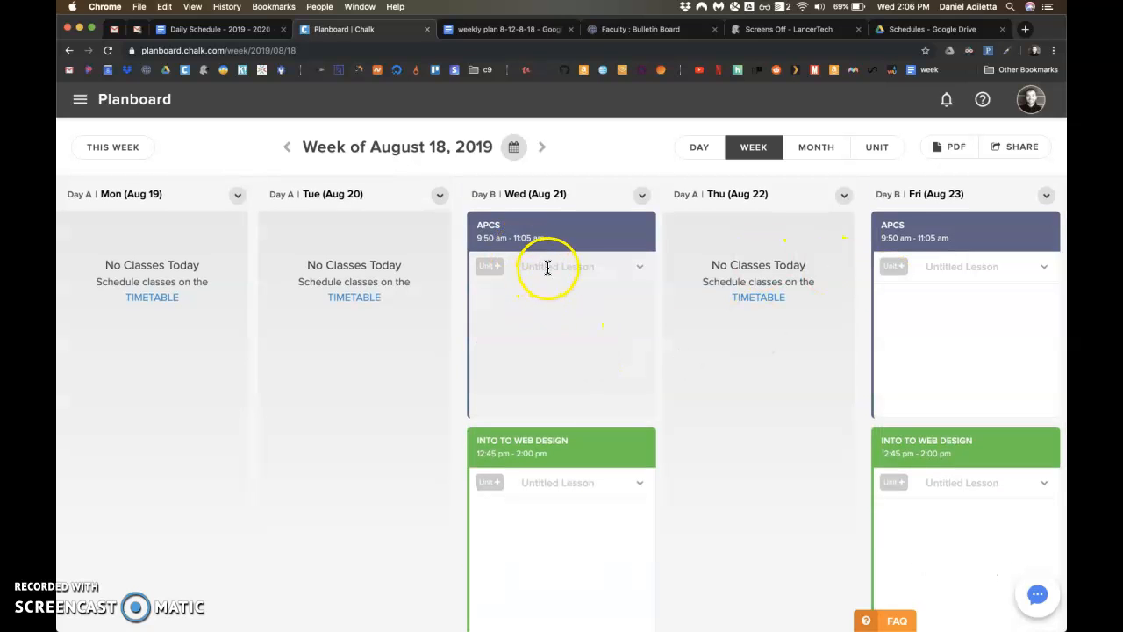
Step: Open the APCS lesson for Wednesday, August 21 to view its editor, and close it without entering content
left_click(489, 265)
left_click(508, 323)
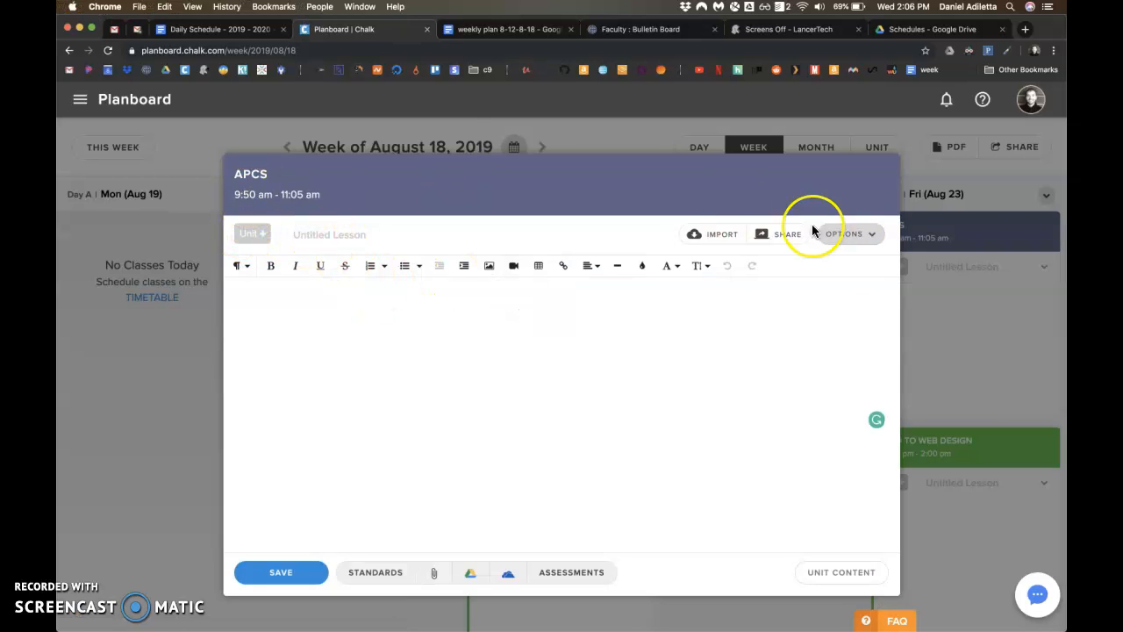
left_click(987, 364)
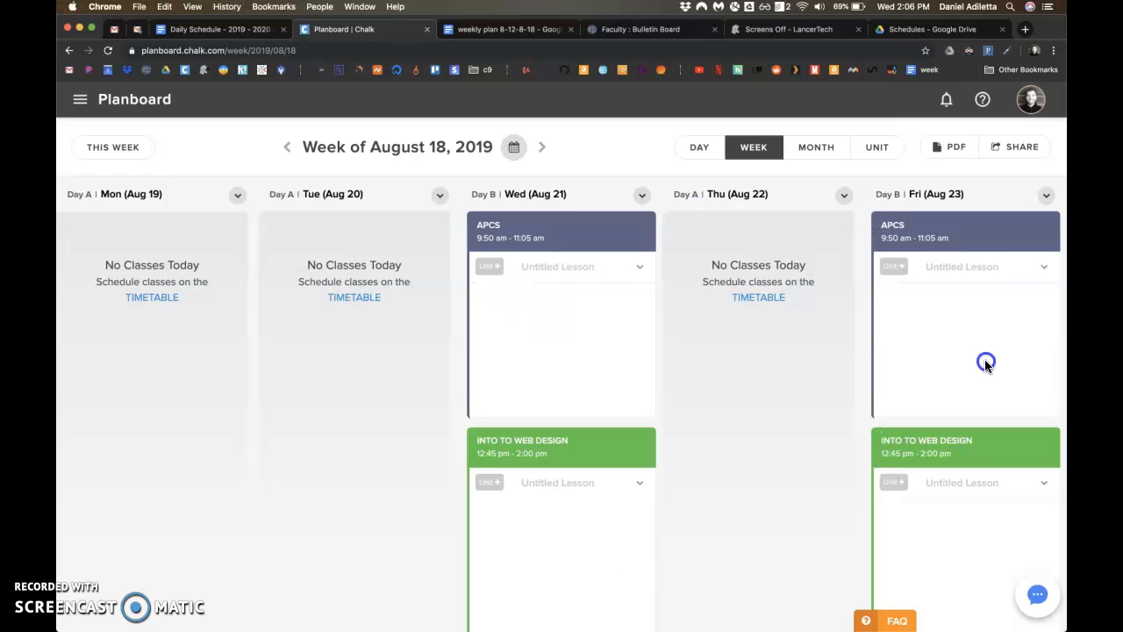
Step: Open the APCS subject for editing in the subjects of the 2019-2020 School Year
left_click(80, 99)
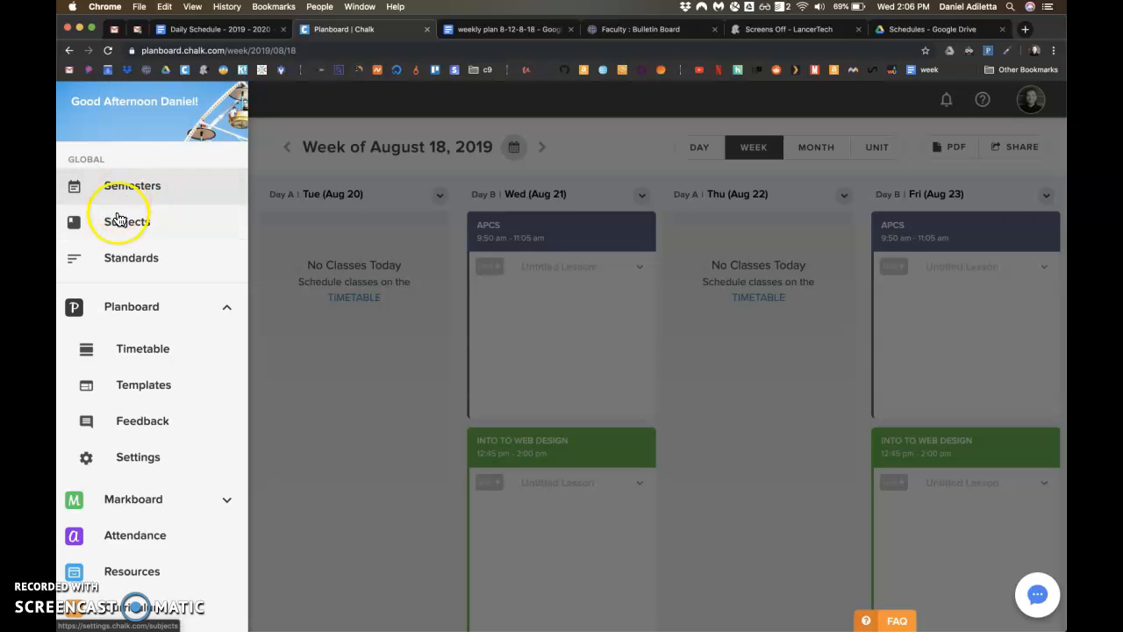
left_click(120, 221)
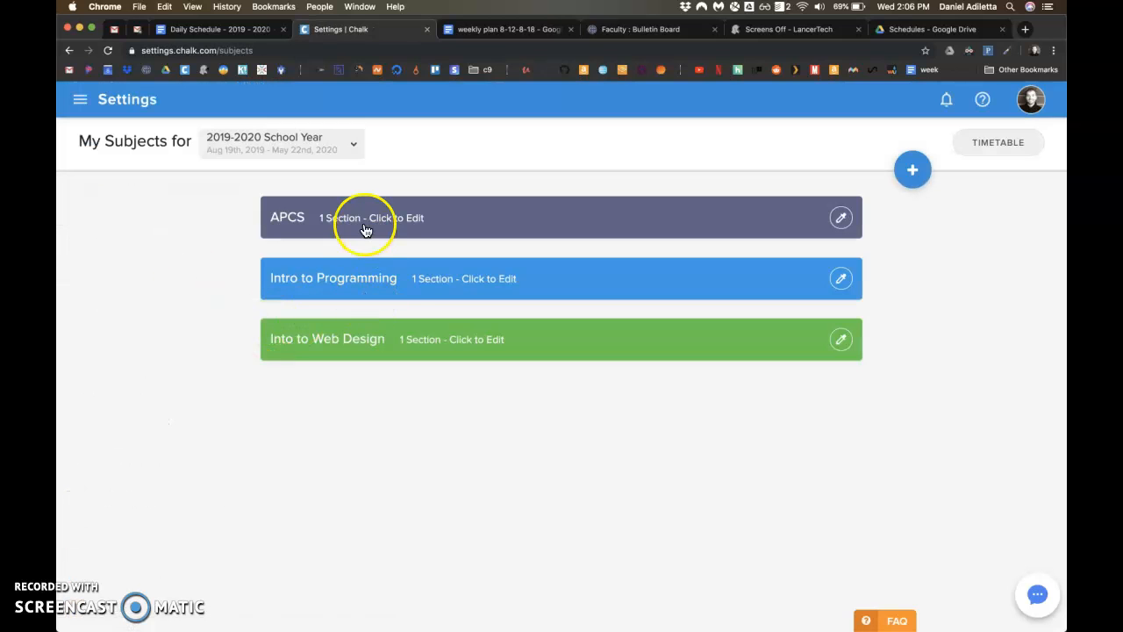
left_click(366, 230)
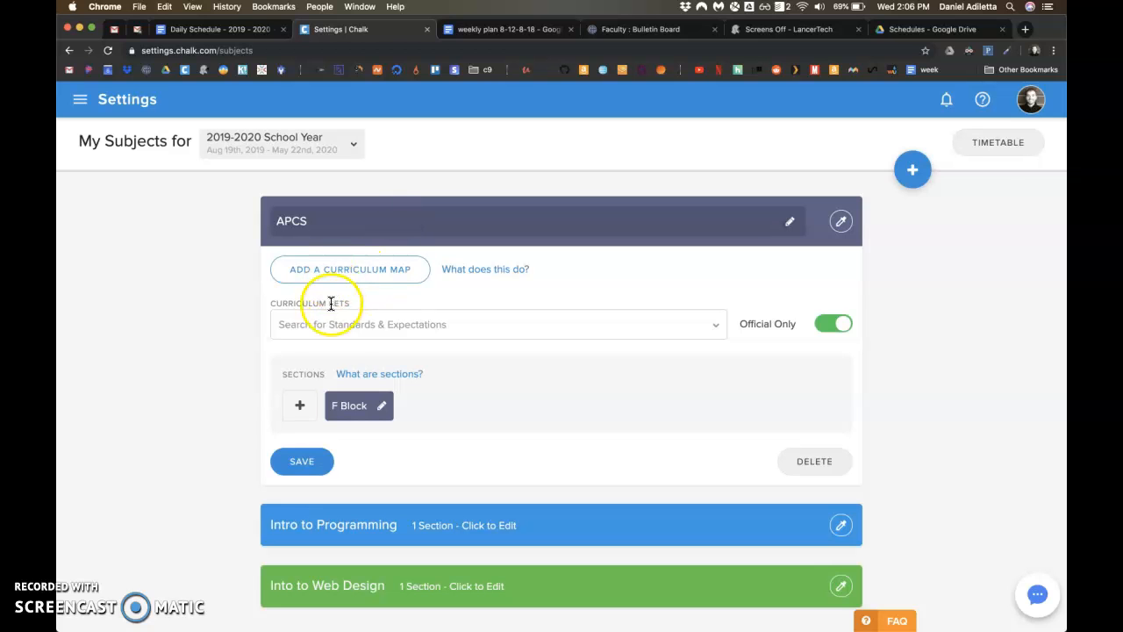
Step: Search the curriculum map titles for dxa and select AP Computer Science - DXA for the APCS subject
left_click(341, 273)
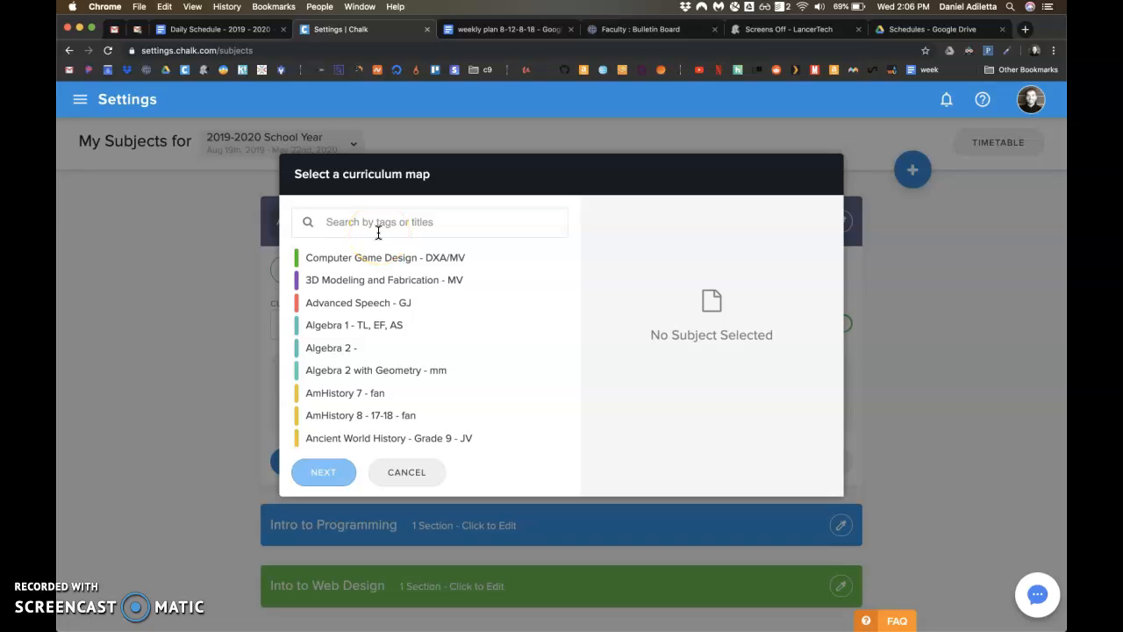
scroll(400, 266, "down", 5)
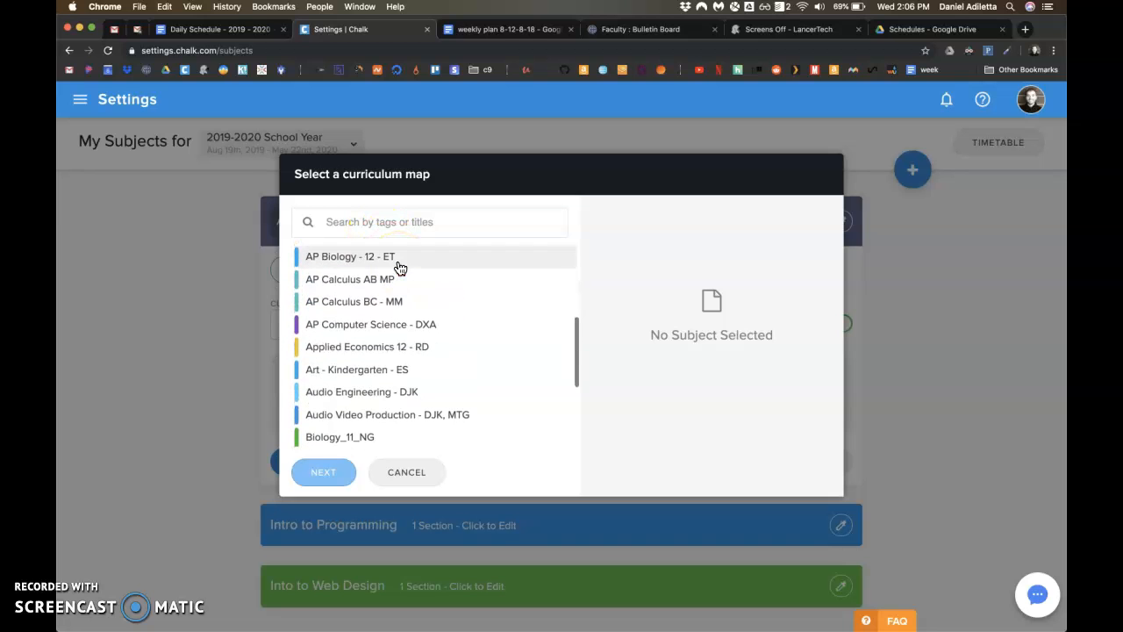
scroll(399, 266, "down", 4)
left_click(397, 246)
scroll(371, 359, "up", 10)
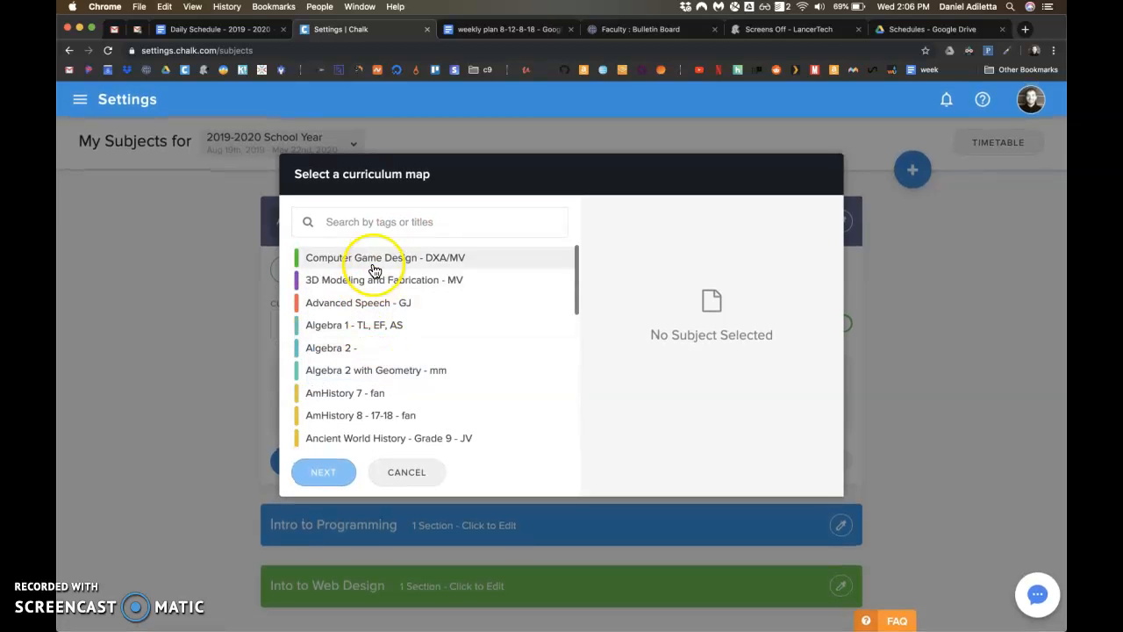
left_click(381, 222)
type("dxa")
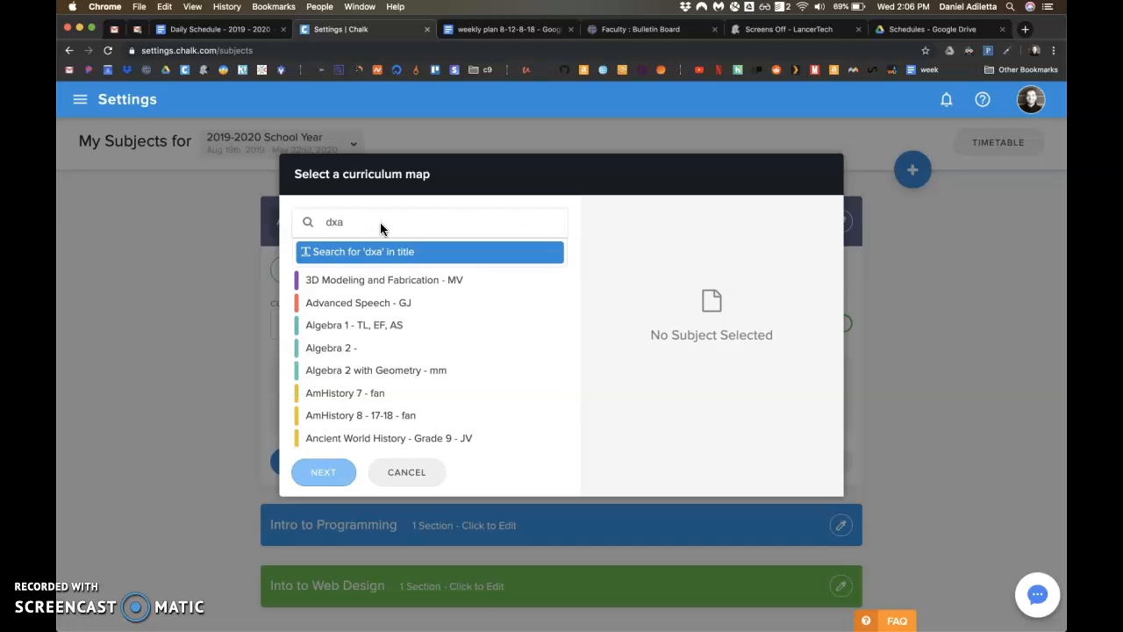
left_click(360, 255)
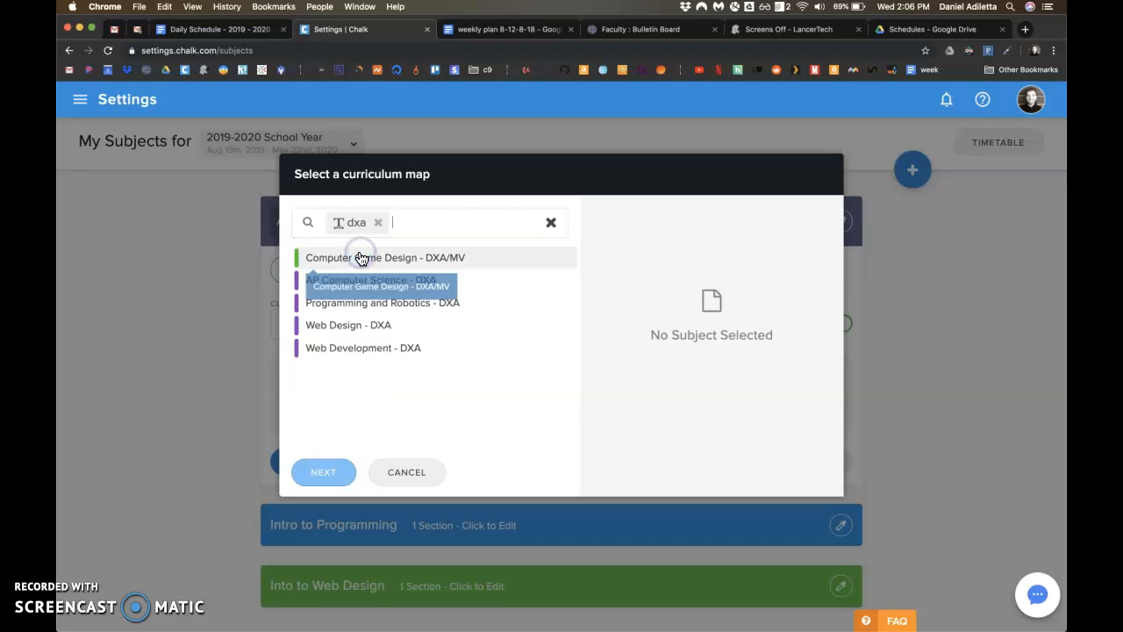
left_click(327, 281)
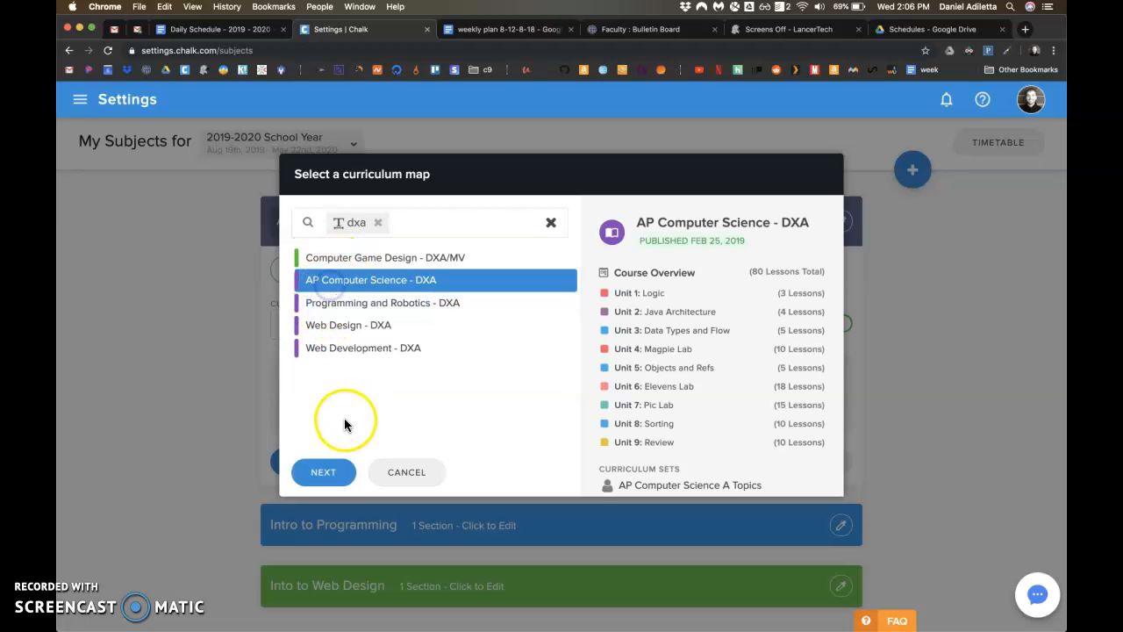
Step: Schedule all units of the AP Computer Science map starting 2019-08-19 and save the APCS subject
left_click(325, 472)
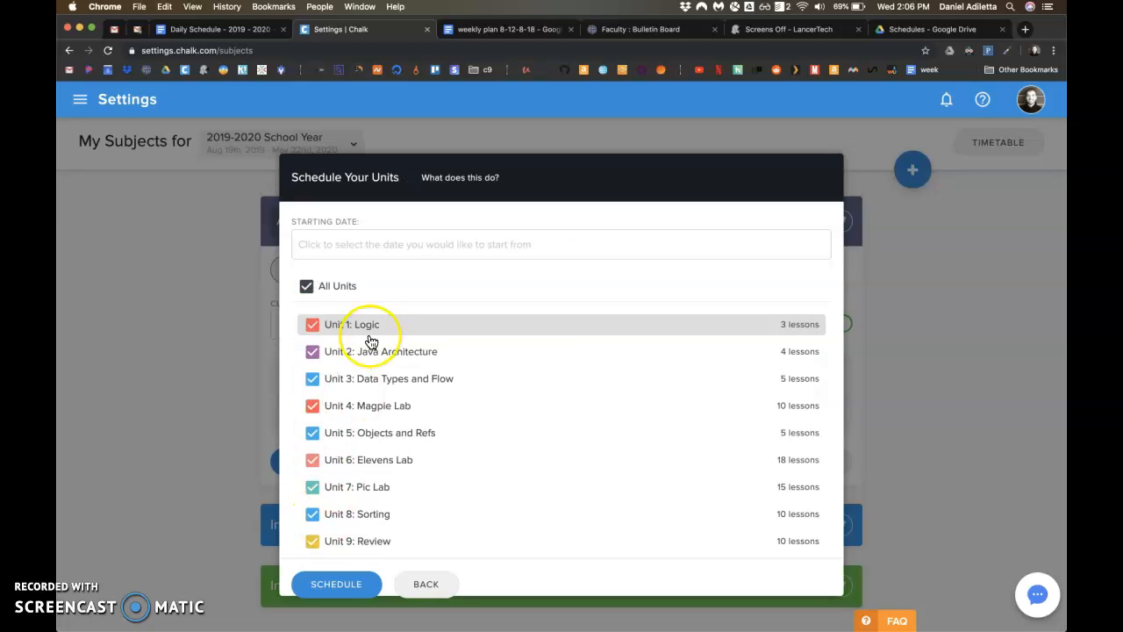
left_click(390, 230)
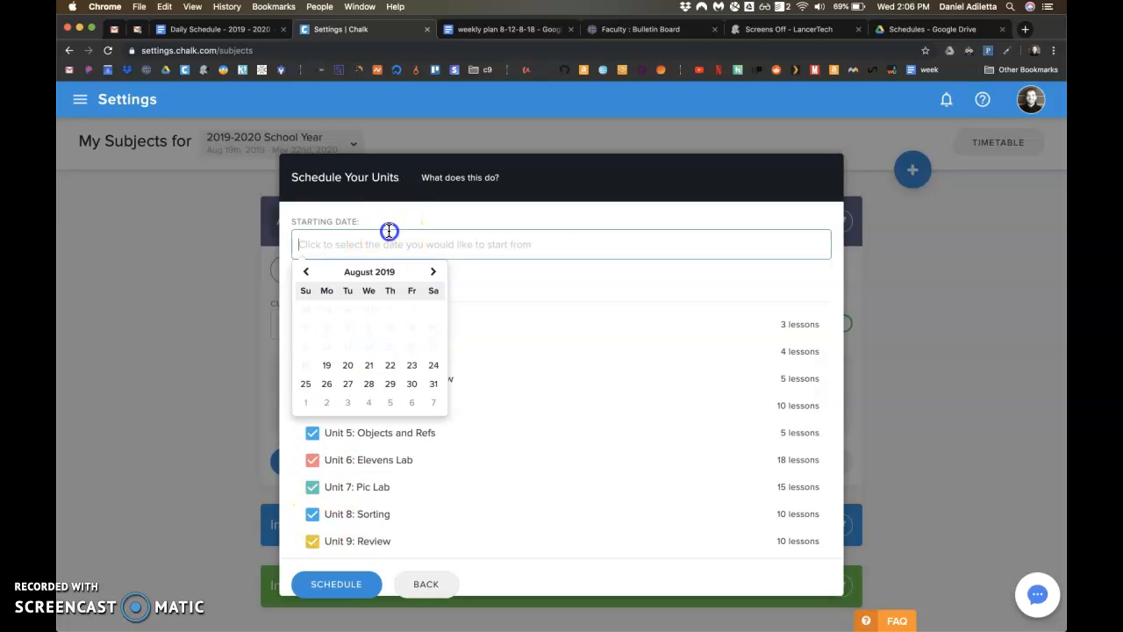
left_click(326, 367)
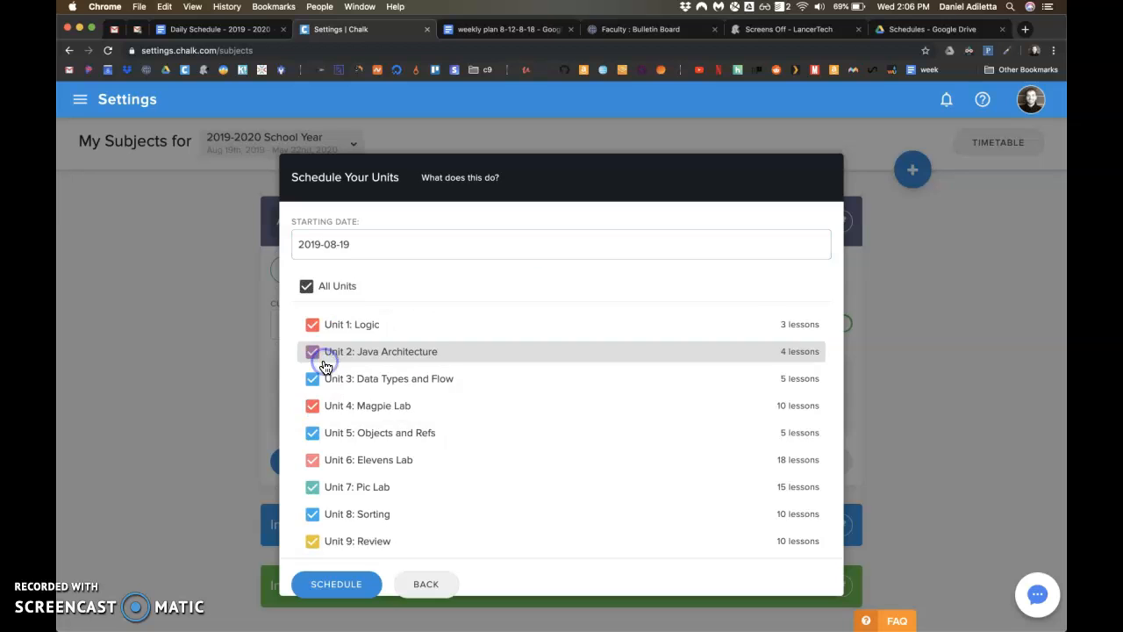
left_click(336, 583)
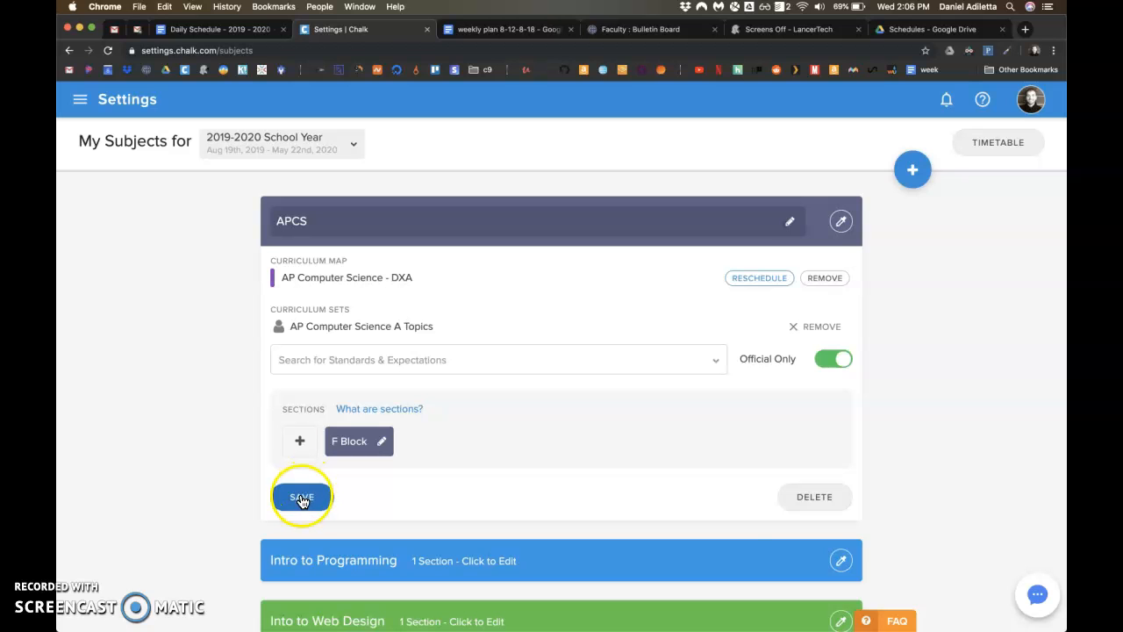
left_click(302, 498)
Step: Filter the curriculum maps by dxa and select Programming and Robotics - DXA for the Intro to Programming subject
left_click(581, 292)
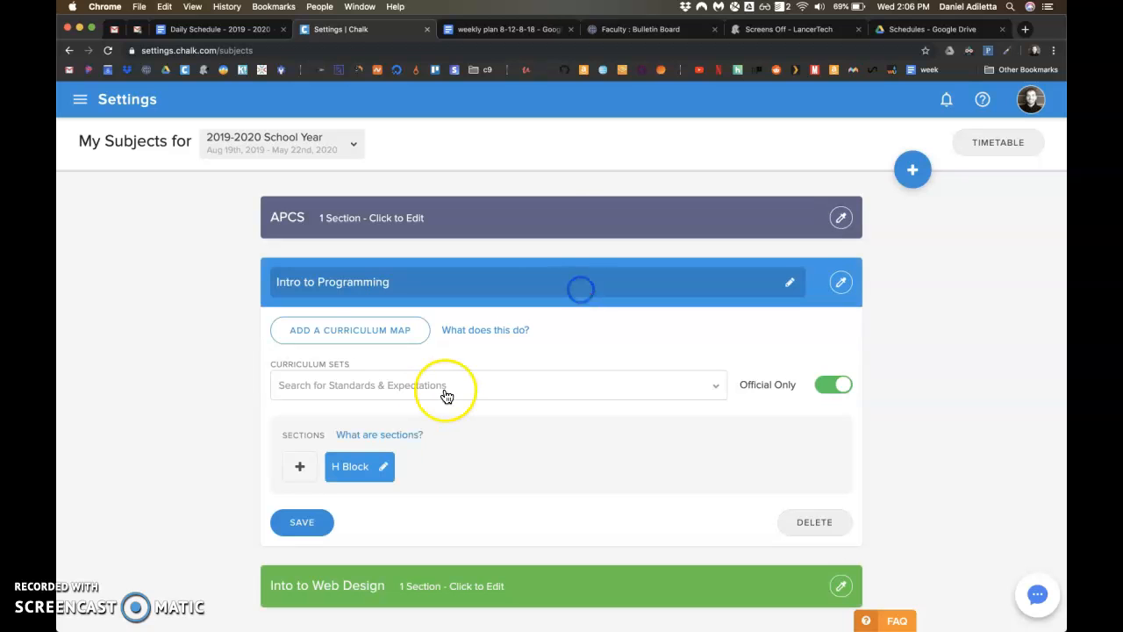
left_click(360, 333)
left_click(404, 227)
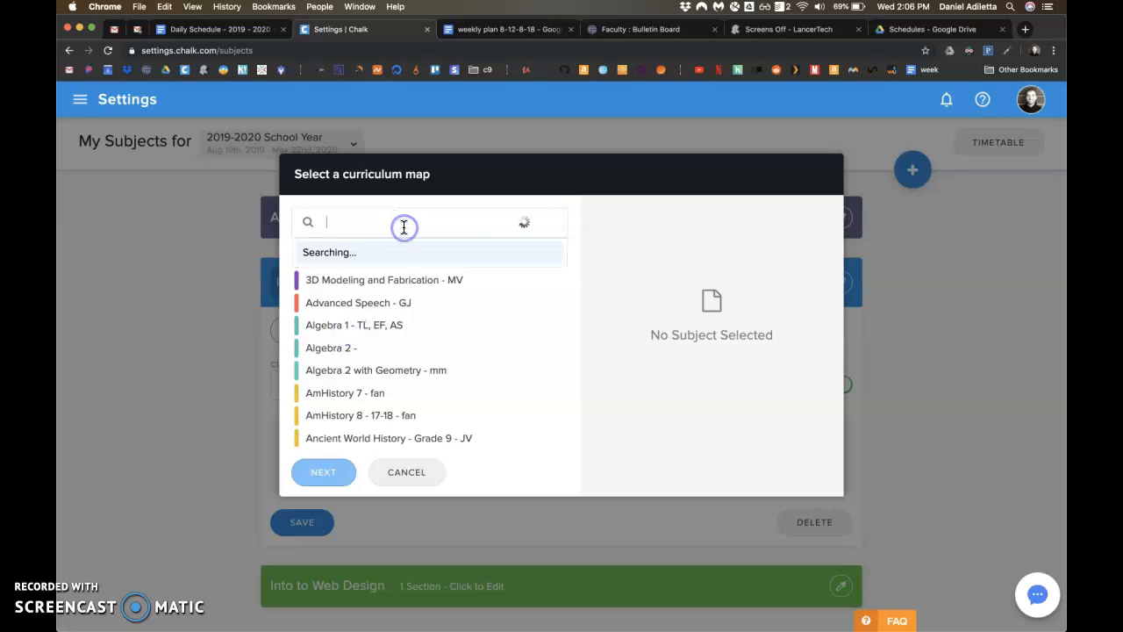
left_click(329, 252)
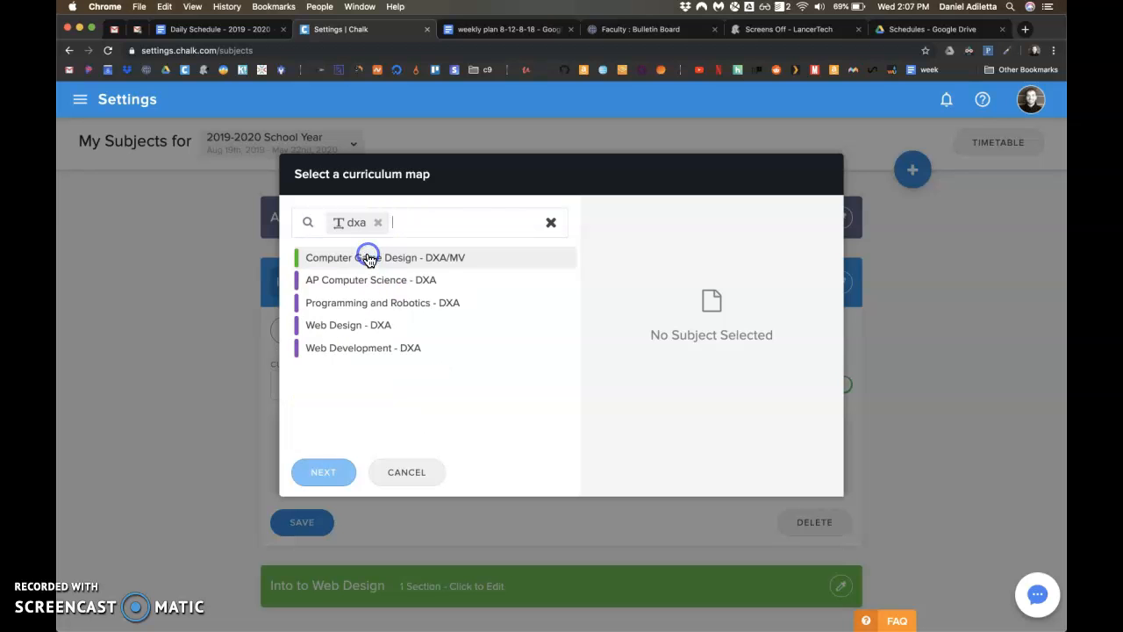
left_click(402, 306)
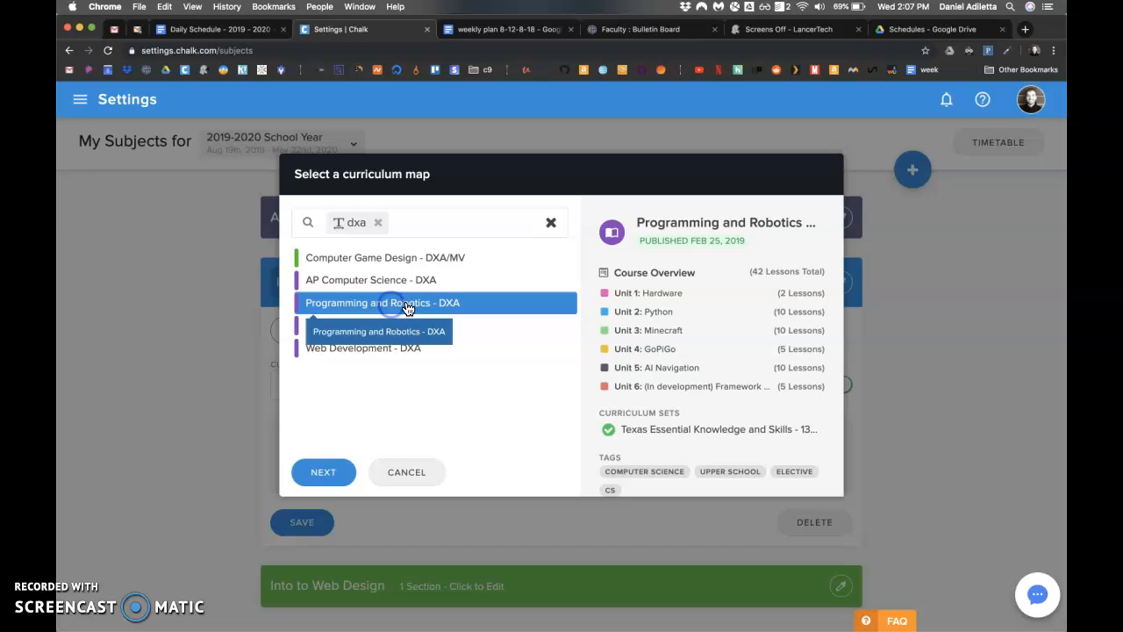
Step: Schedule all units of the Programming and Robotics map from August 19, 2019 and save Intro to Programming
left_click(323, 476)
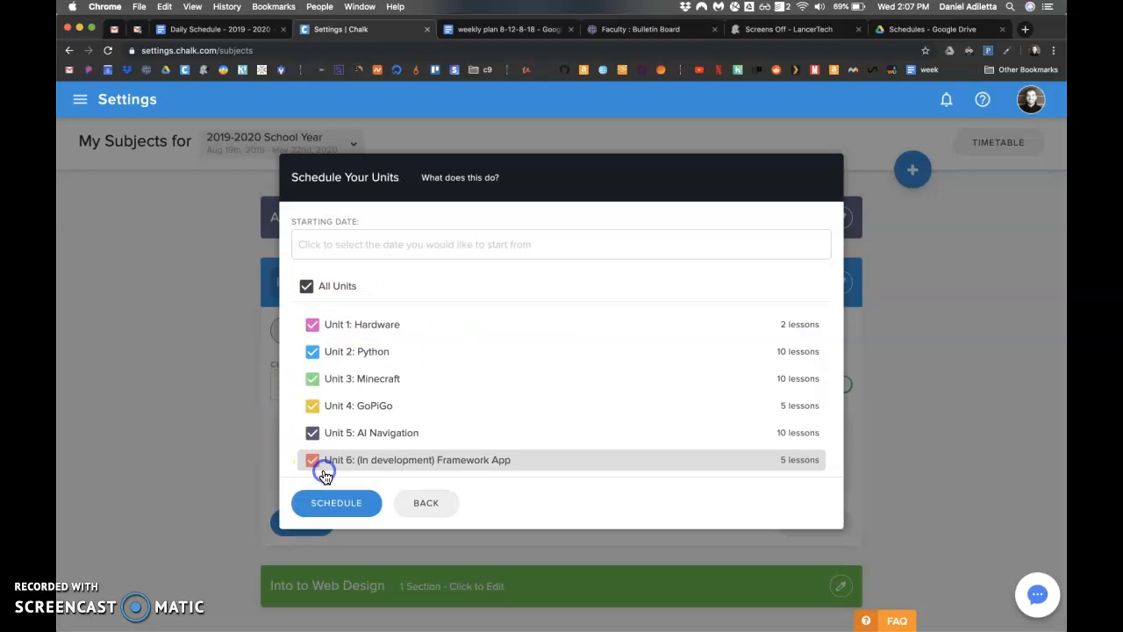
left_click(359, 255)
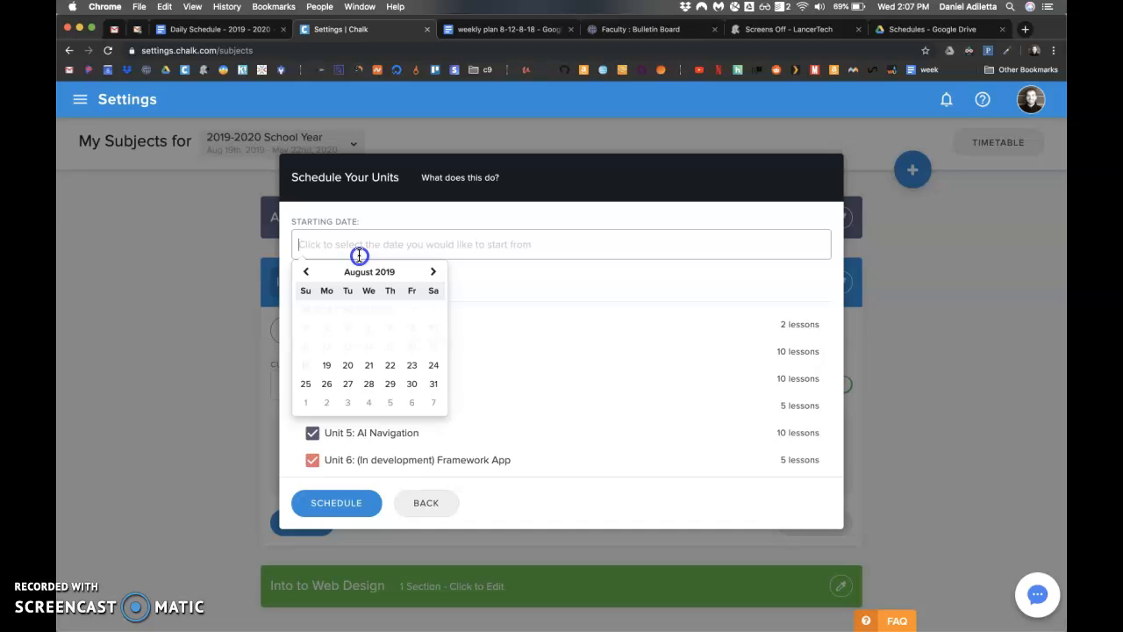
left_click(330, 364)
left_click(329, 502)
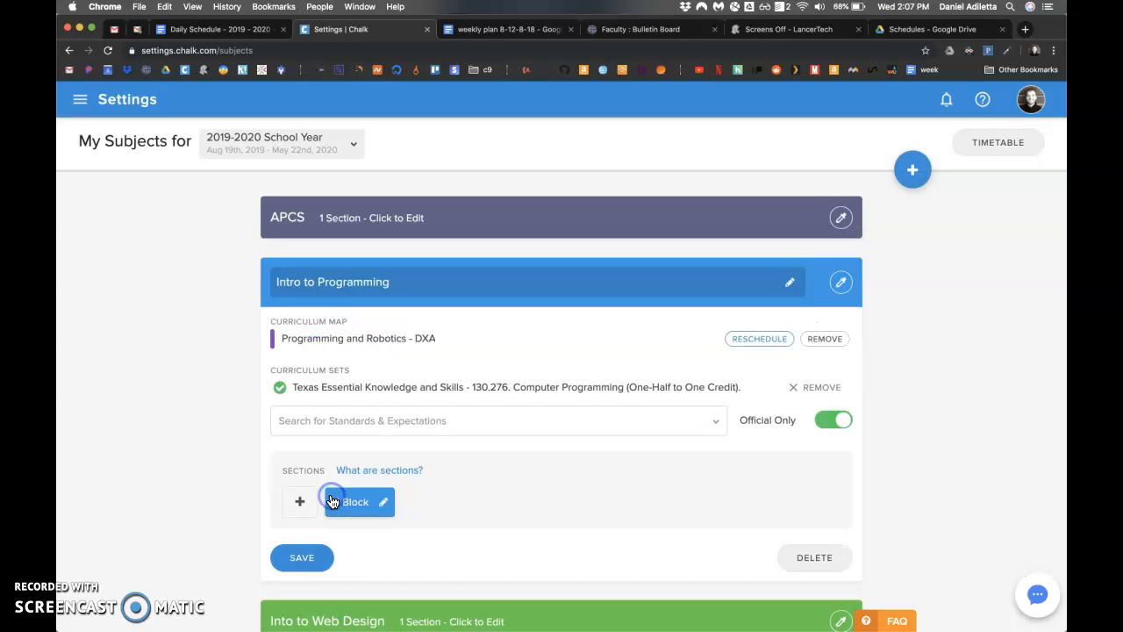
left_click(298, 558)
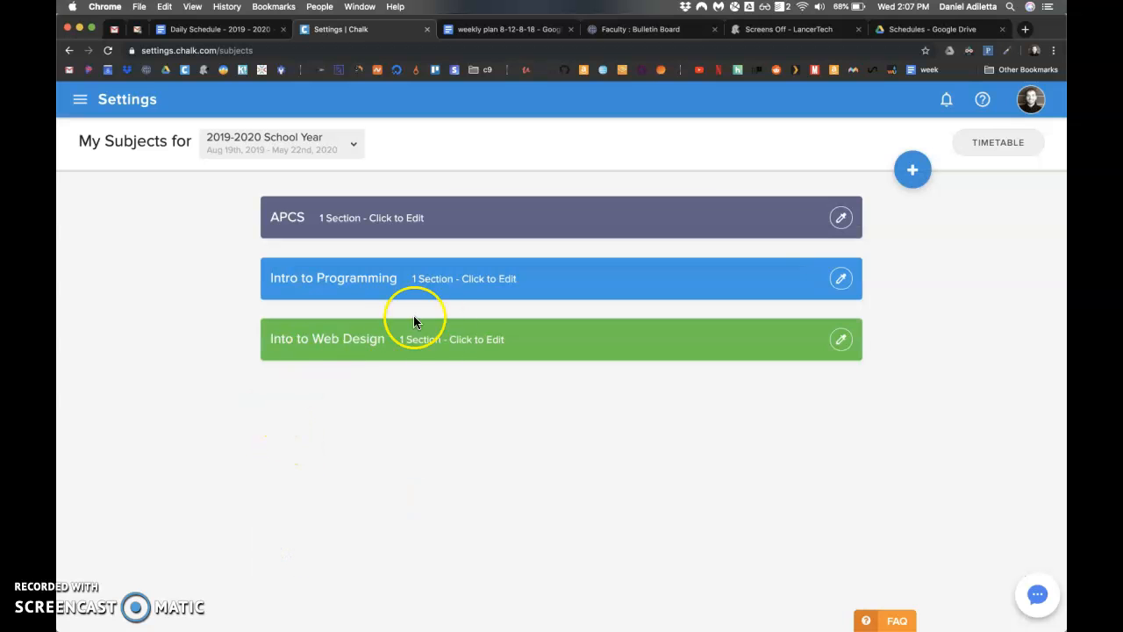
Step: Filter the curriculum maps by dxa and select Web Design - DXA for the Into to Web Design subject
left_click(570, 332)
left_click(359, 391)
left_click(360, 225)
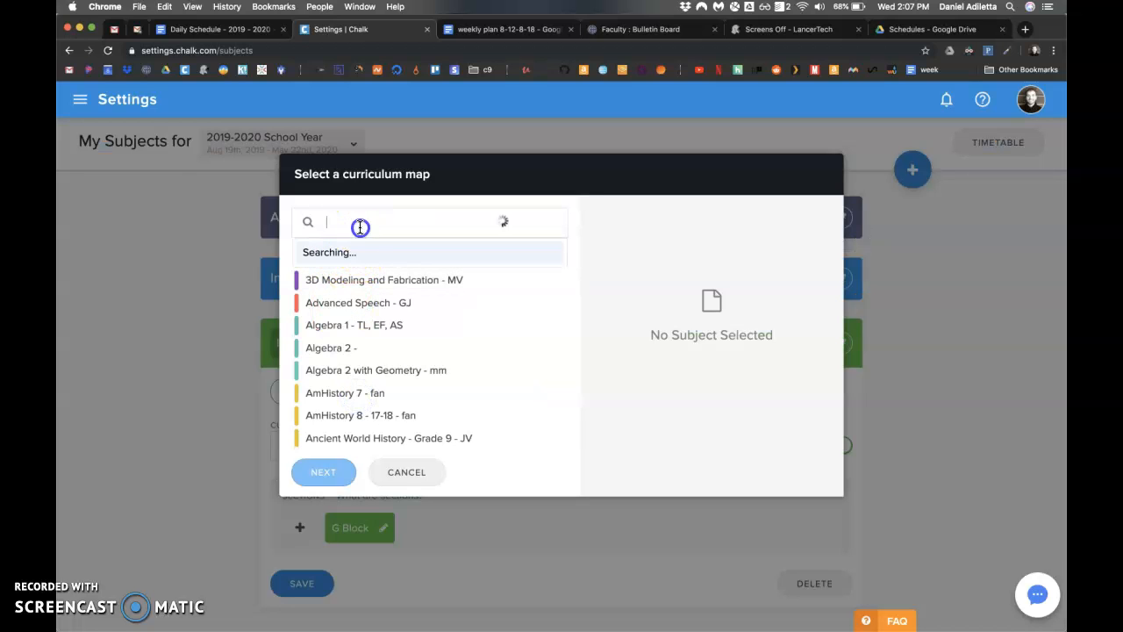
left_click(314, 254)
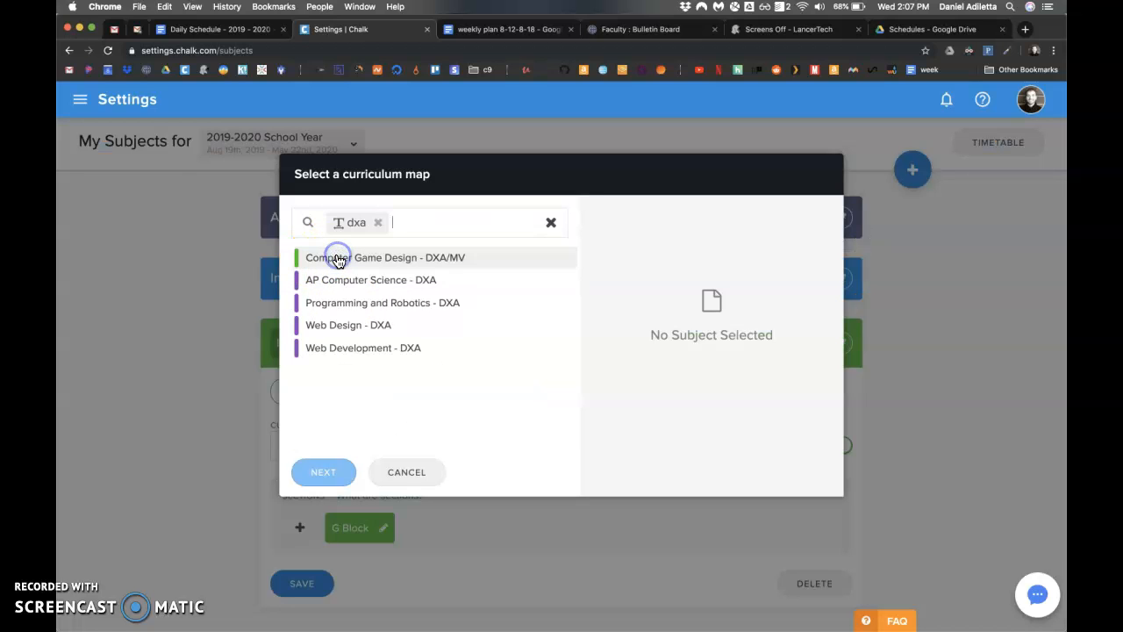
left_click(338, 325)
Step: Schedule all units of the Web Design map starting 2019-08-19 and save the Into to Web Design subject
left_click(325, 471)
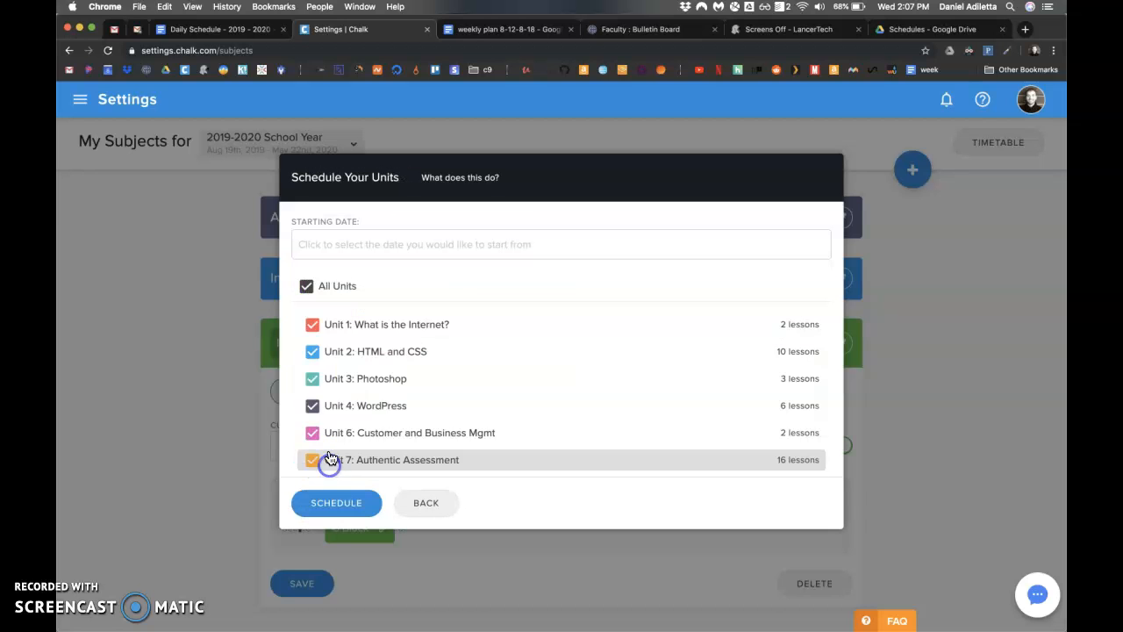
left_click(349, 244)
left_click(329, 365)
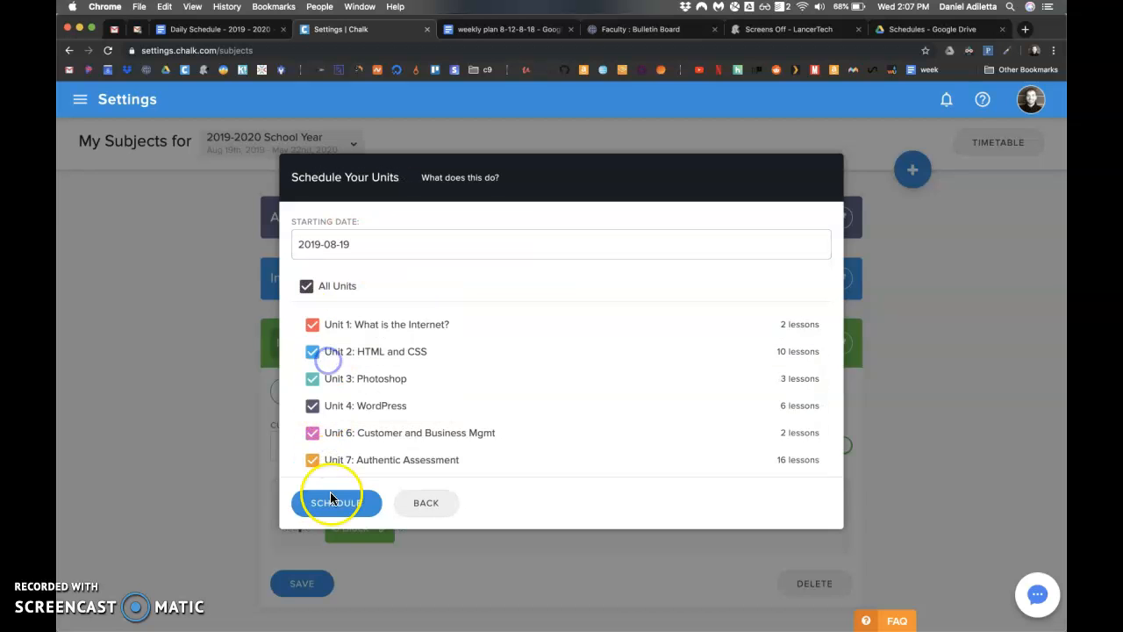
left_click(324, 513)
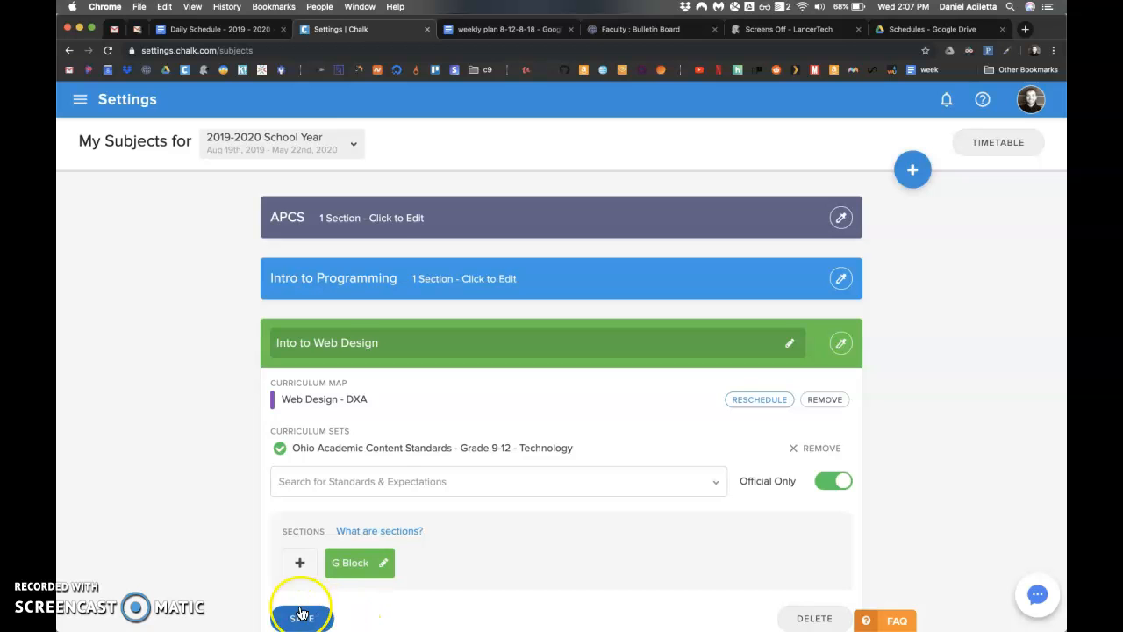
left_click(301, 617)
Step: Return to Planboard's week view for August 18, 2019 and check the units assigned to the scheduled lessons
left_click(80, 100)
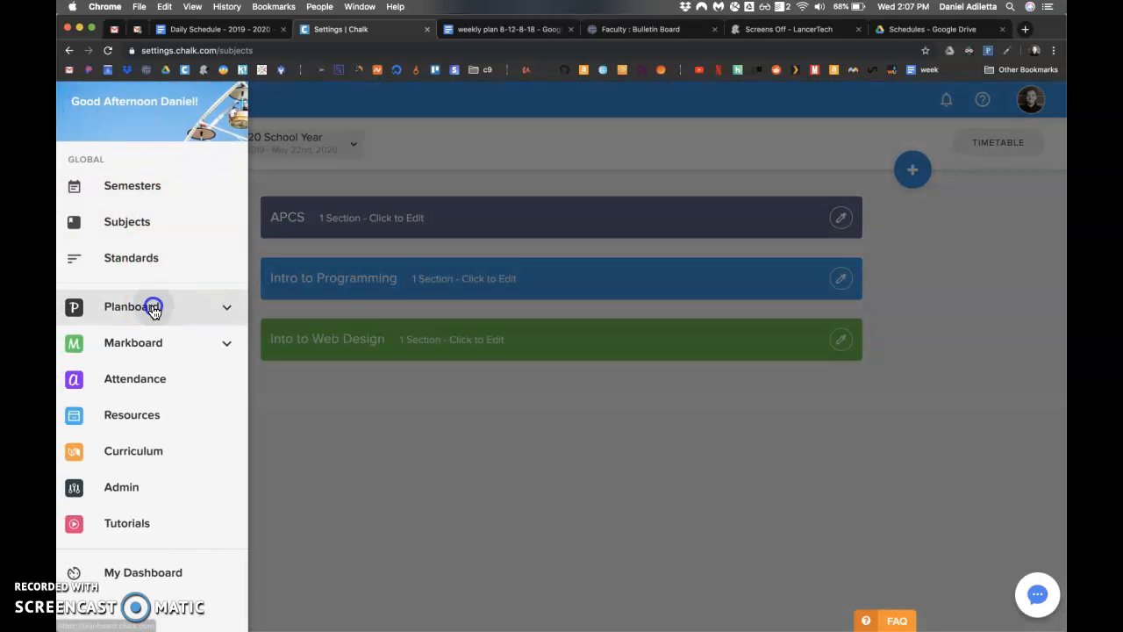
left_click(150, 306)
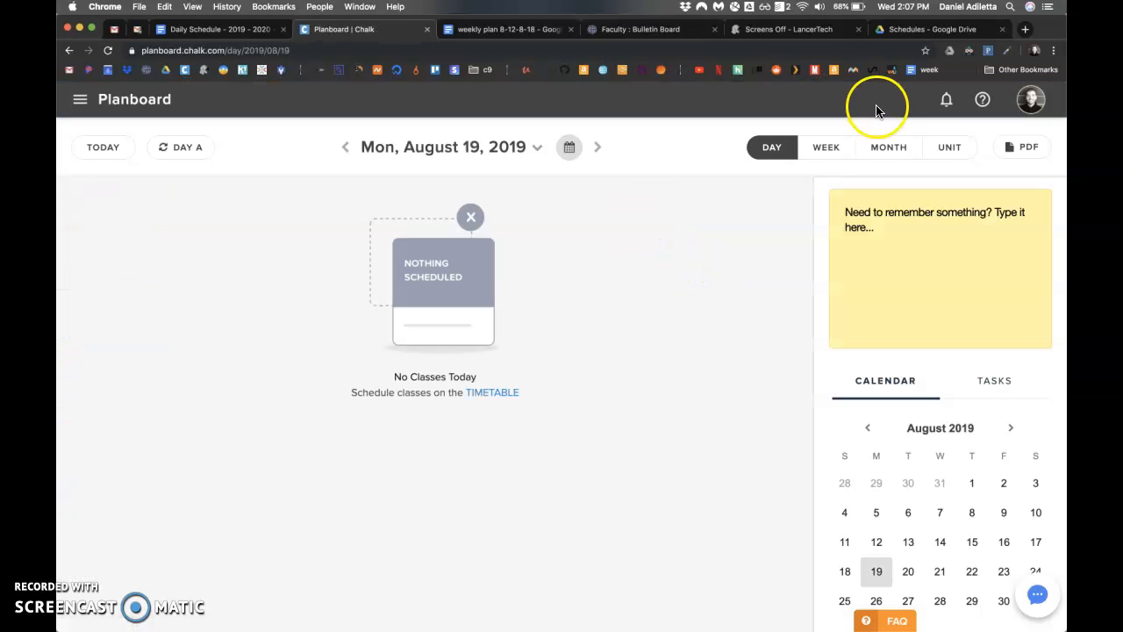
left_click(838, 148)
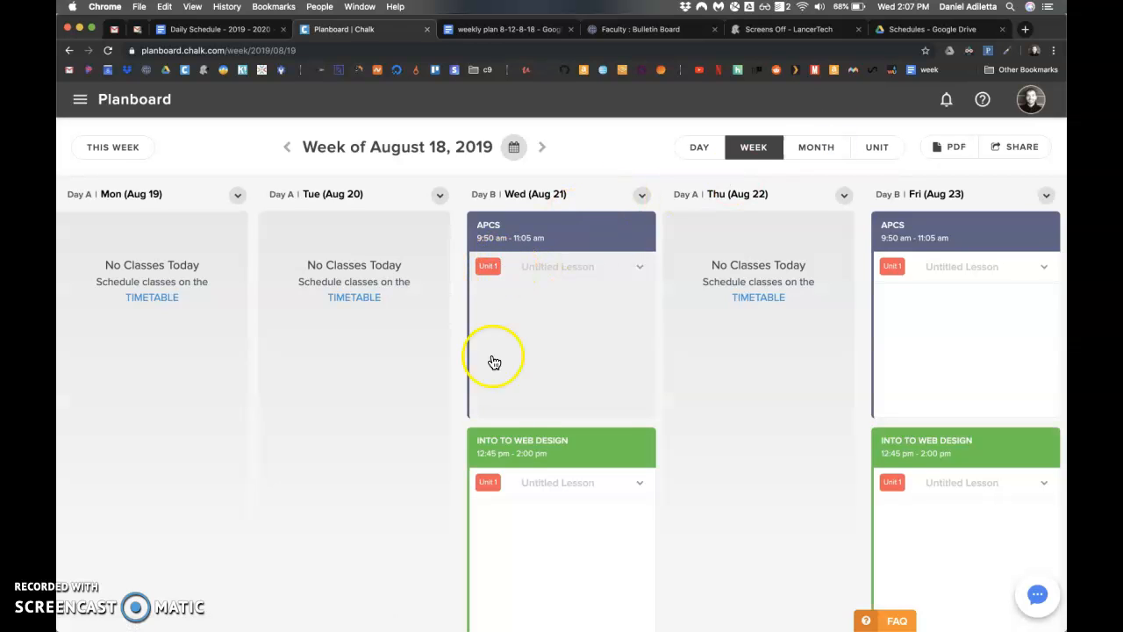
scroll(936, 331, "down", 3)
scroll(935, 331, "up", 3)
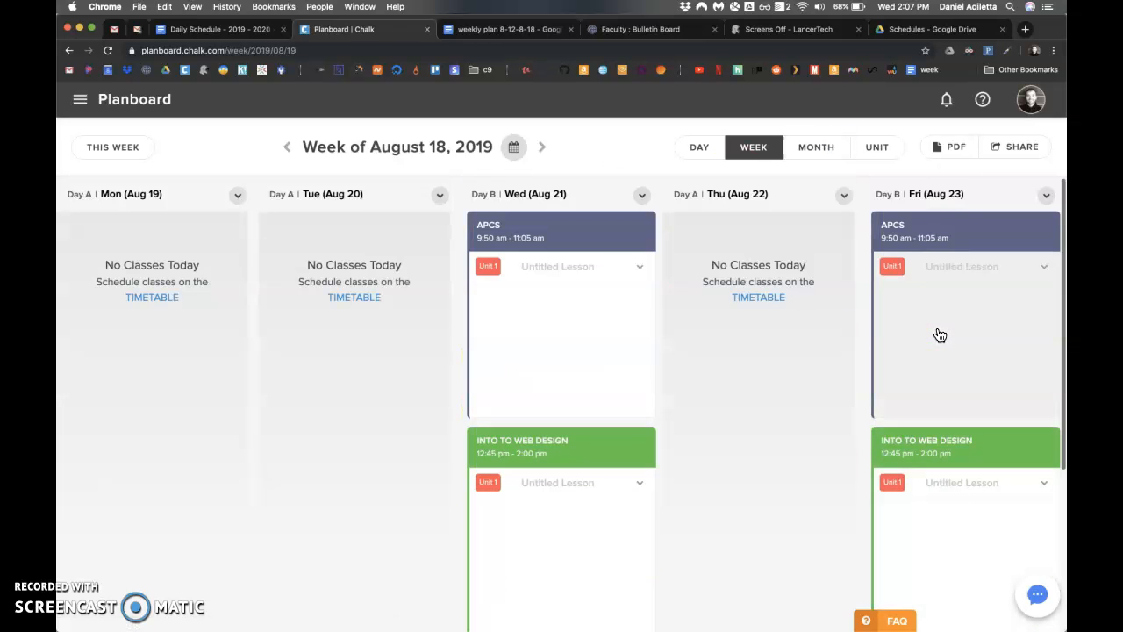
Step: Show the APCS section in the unit view and look through its scheduled lessons and units
left_click(877, 147)
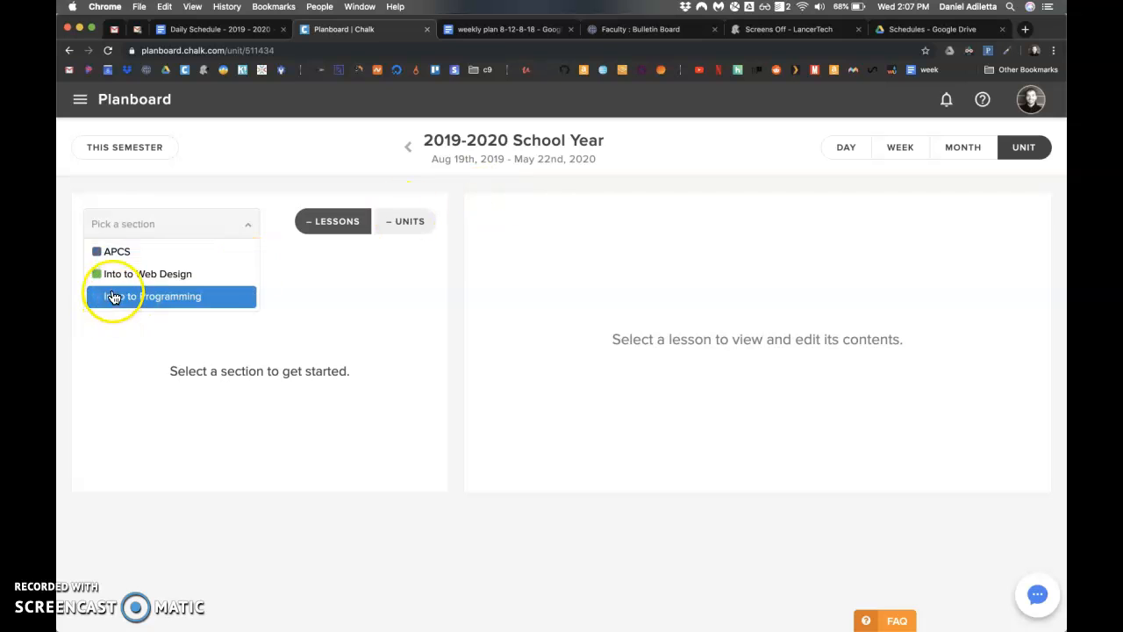
left_click(128, 254)
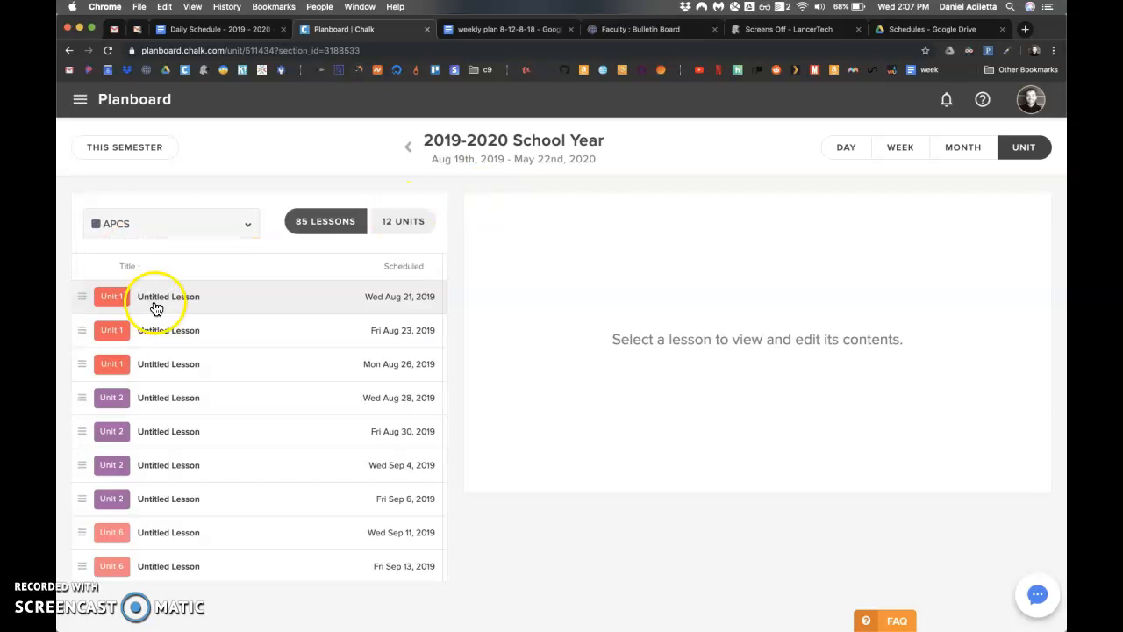
scroll(254, 318, "down", 5)
scroll(254, 318, "up", 5)
scroll(254, 317, "down", 15)
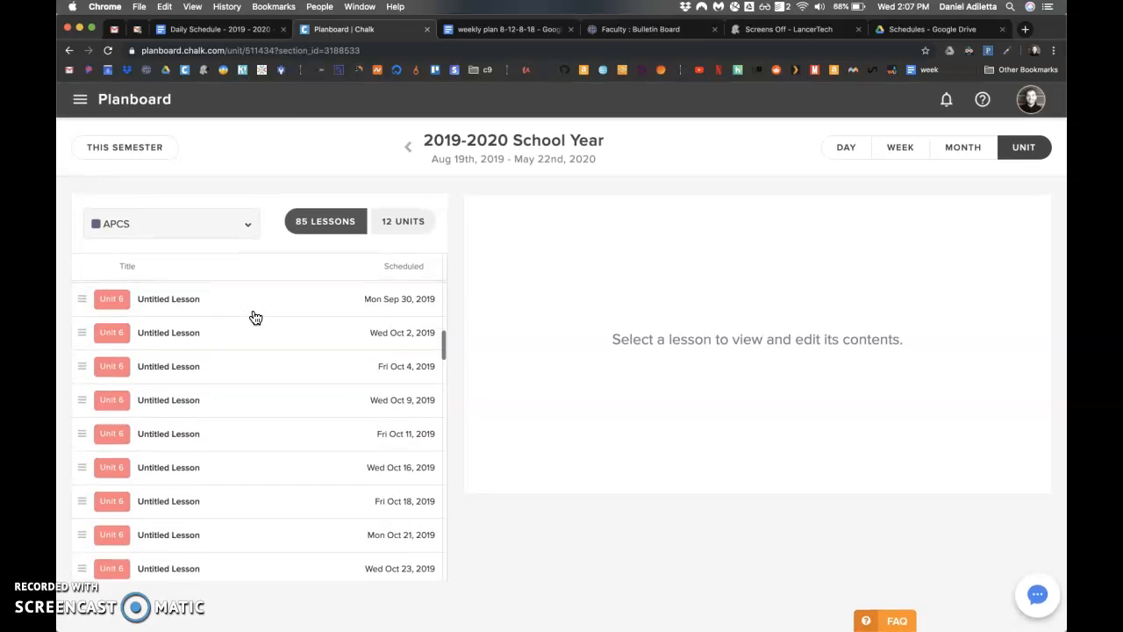
Step: Review the APCS lesson list from its first lesson in August 2019 through May 2020, checking the unit assigned to each date
scroll(255, 317, "down", 15)
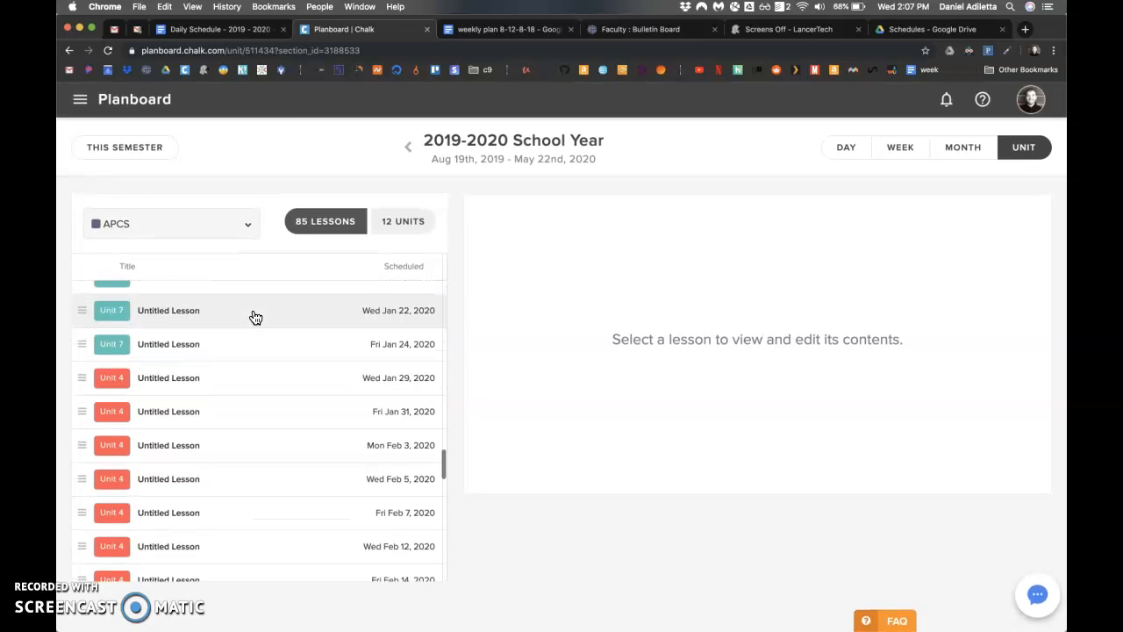
scroll(255, 317, "up", 13)
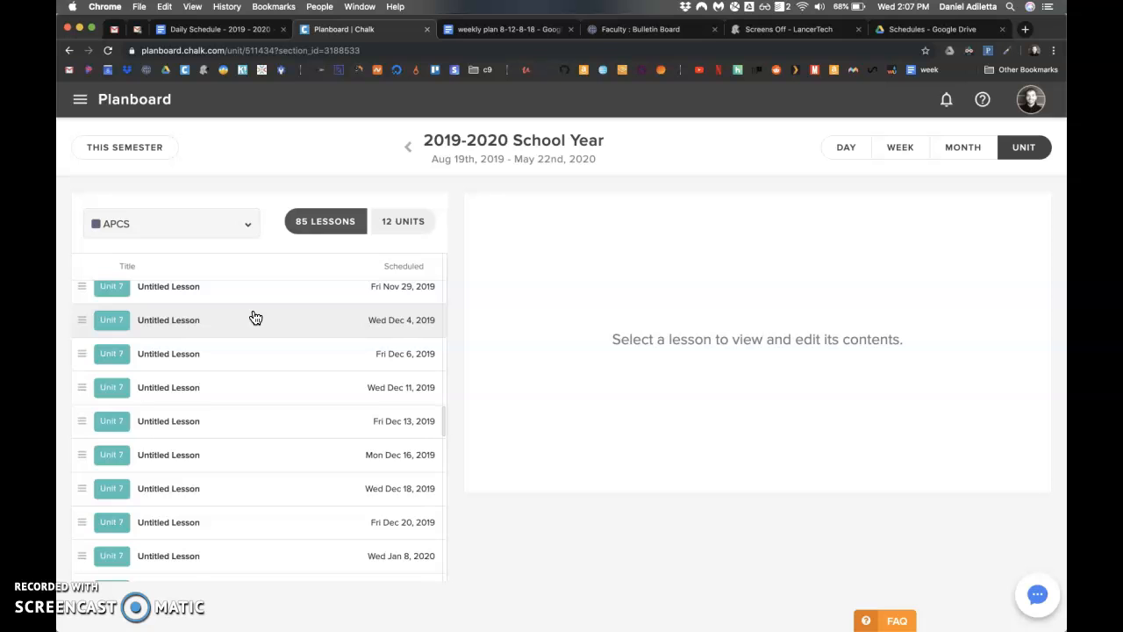
scroll(254, 317, "up", 10)
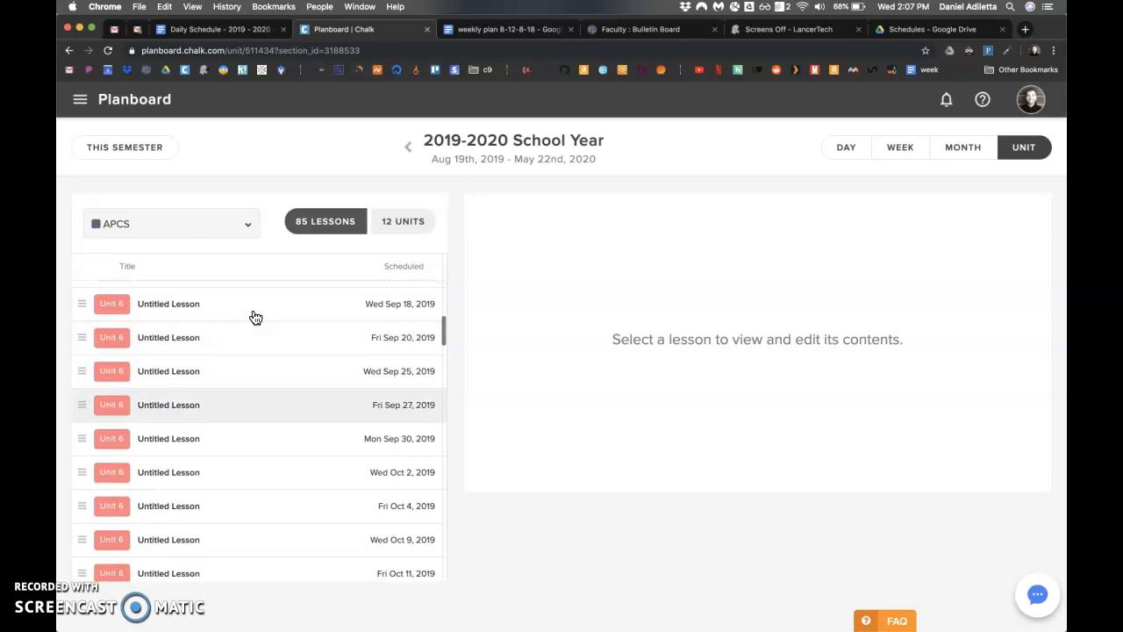
scroll(254, 317, "up", 5)
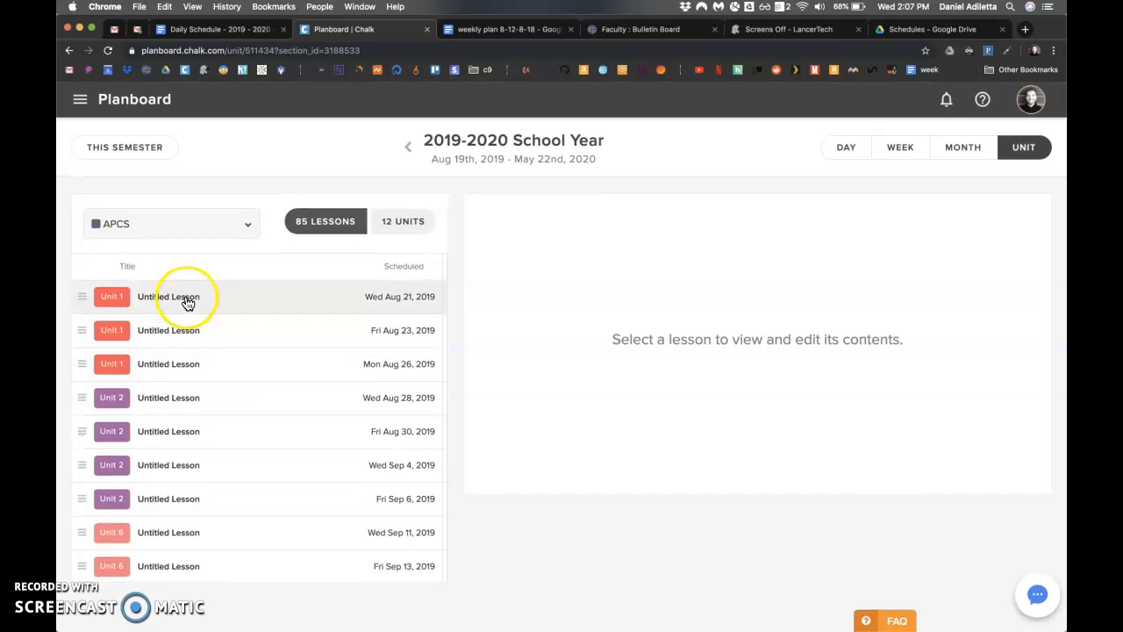
scroll(182, 355, "down", 7)
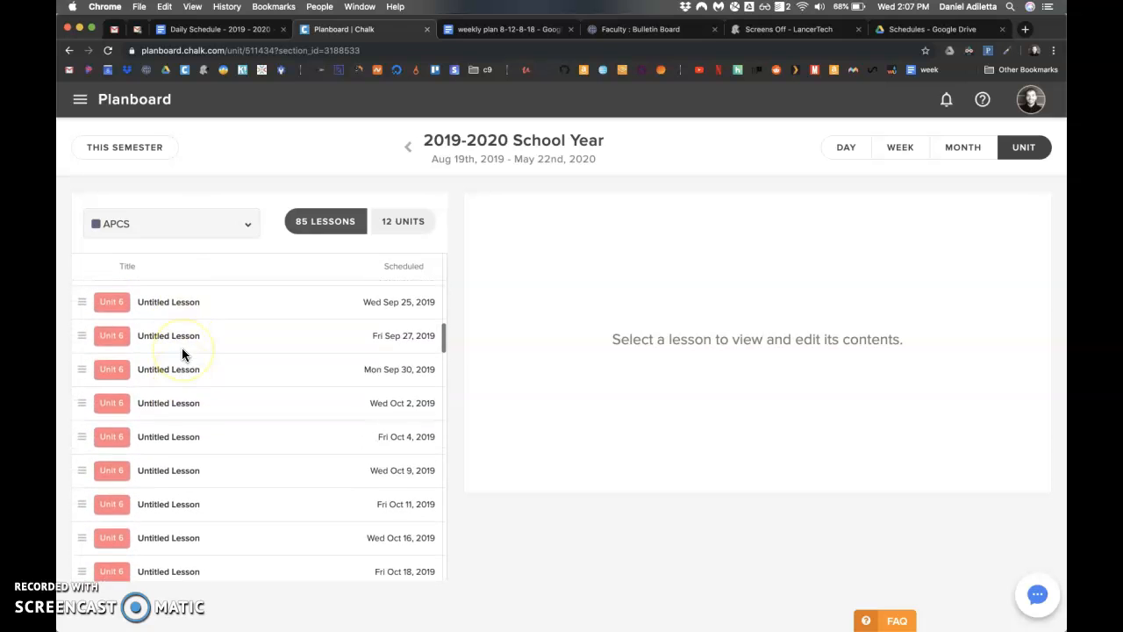
scroll(182, 351, "down", 12)
scroll(182, 351, "down", 12)
scroll(183, 349, "down", 13)
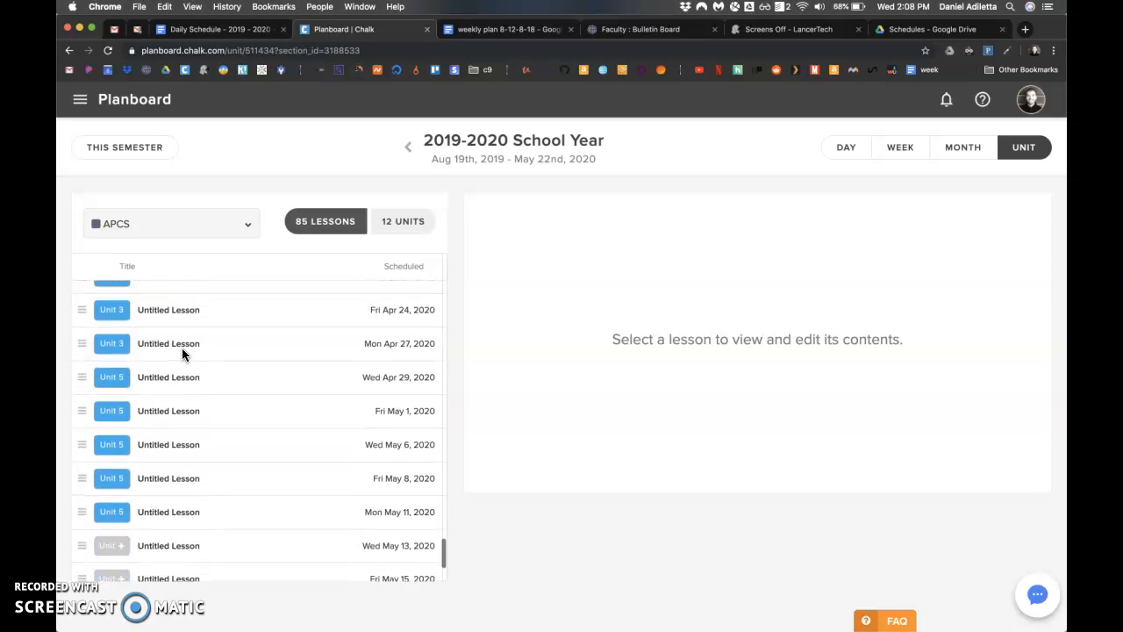